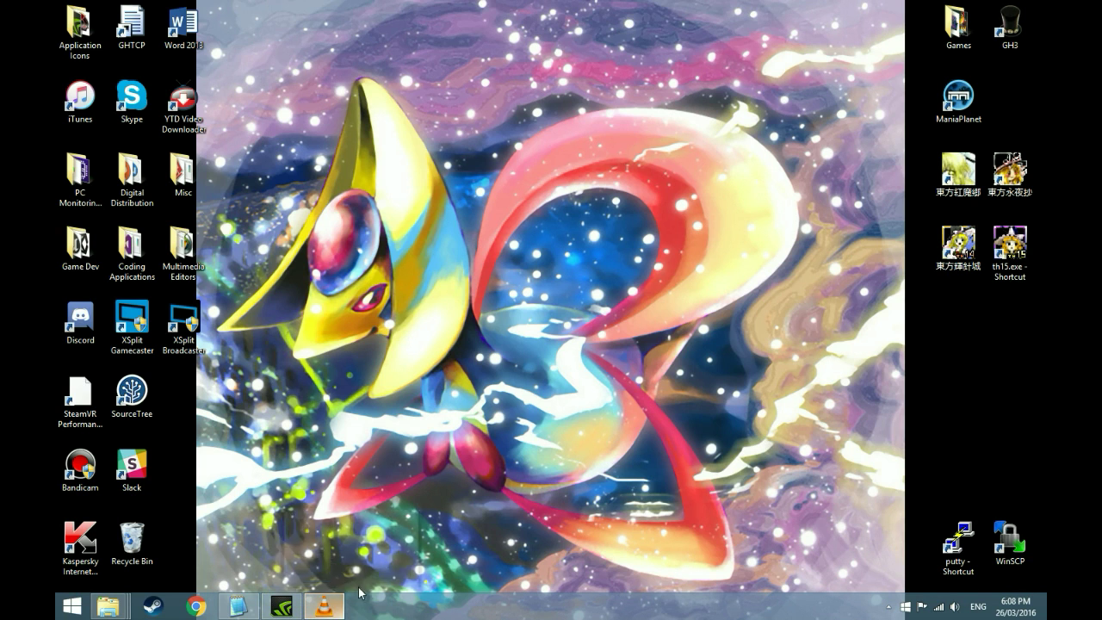
Bring up the Guitar Hero 3 gameplay video in VLC media player and close it
{"action": "left_click", "coordinate": [324, 606]}
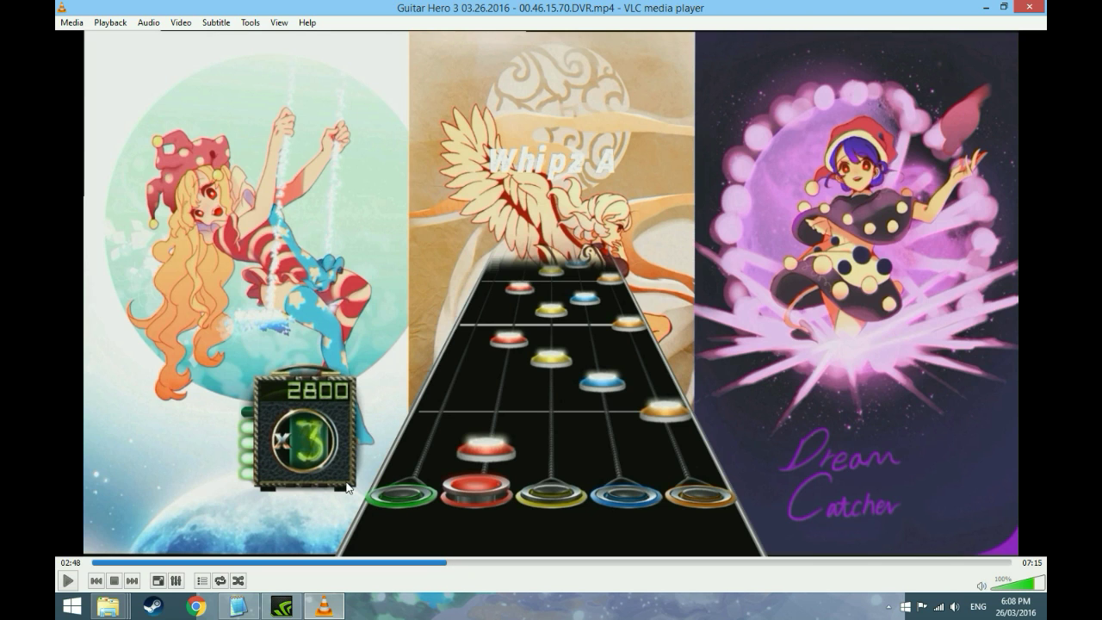
{"action": "left_click", "coordinate": [1038, 7]}
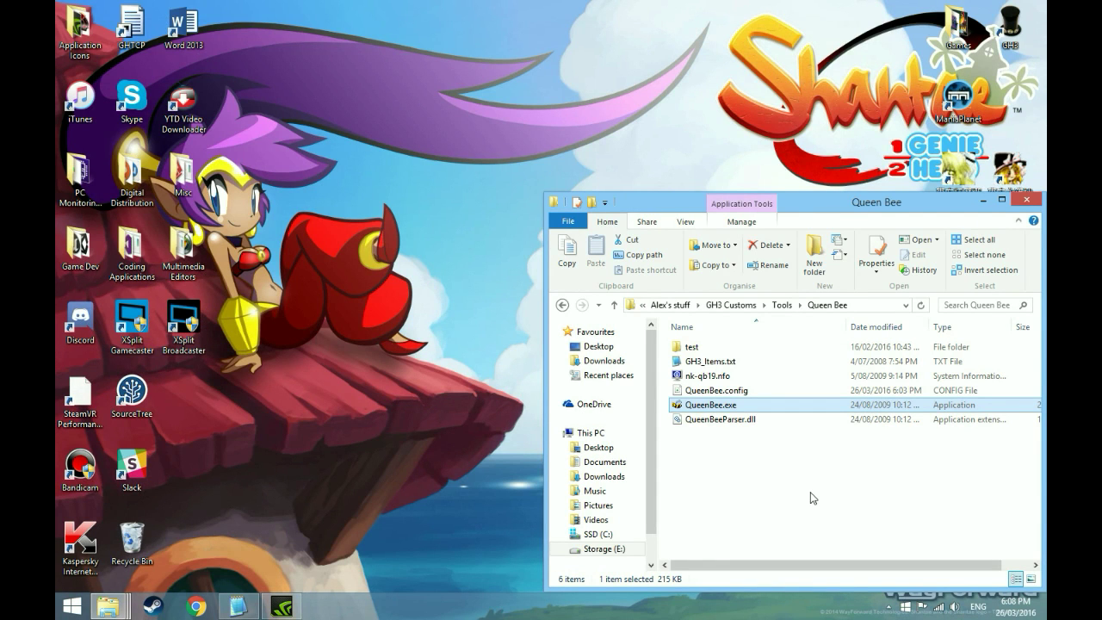
Launch QueenBee.exe and load the PC (xen) format qb.pak.xen from Guitar Hero III's DATA\PAK folder
{"action": "double_click", "coordinate": [769, 412]}
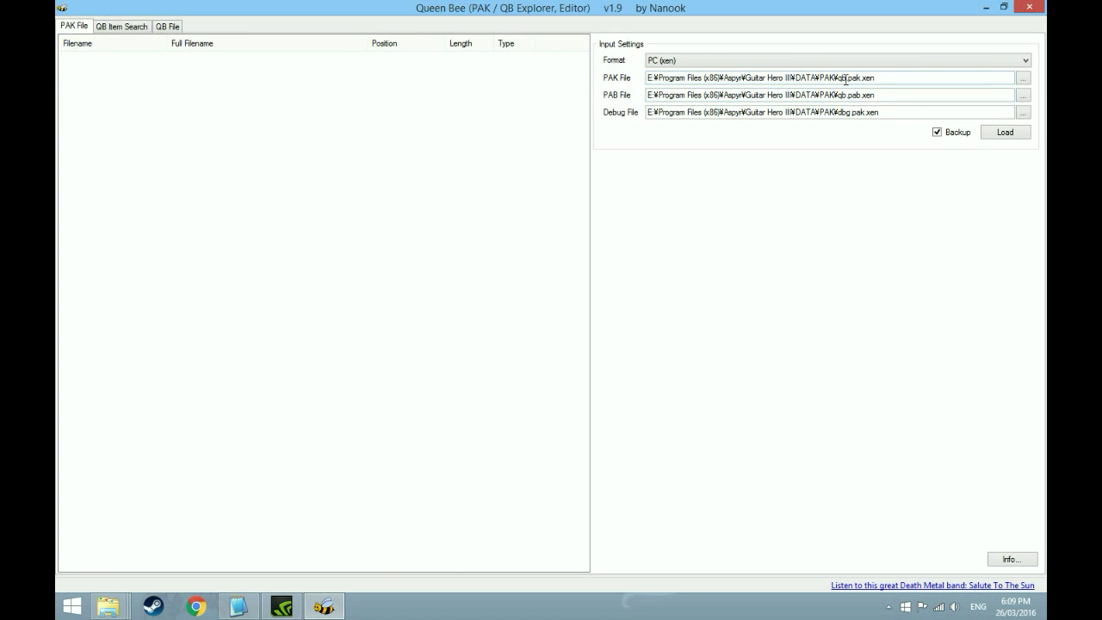
{"action": "left_click_drag", "start_coordinate": [841, 77], "coordinate": [862, 77]}
{"action": "left_click", "coordinate": [1004, 131]}
Look up the first key name in the tutorial notes and search the QB keys for offscreen_score_pos
{"action": "left_click", "coordinate": [139, 28]}
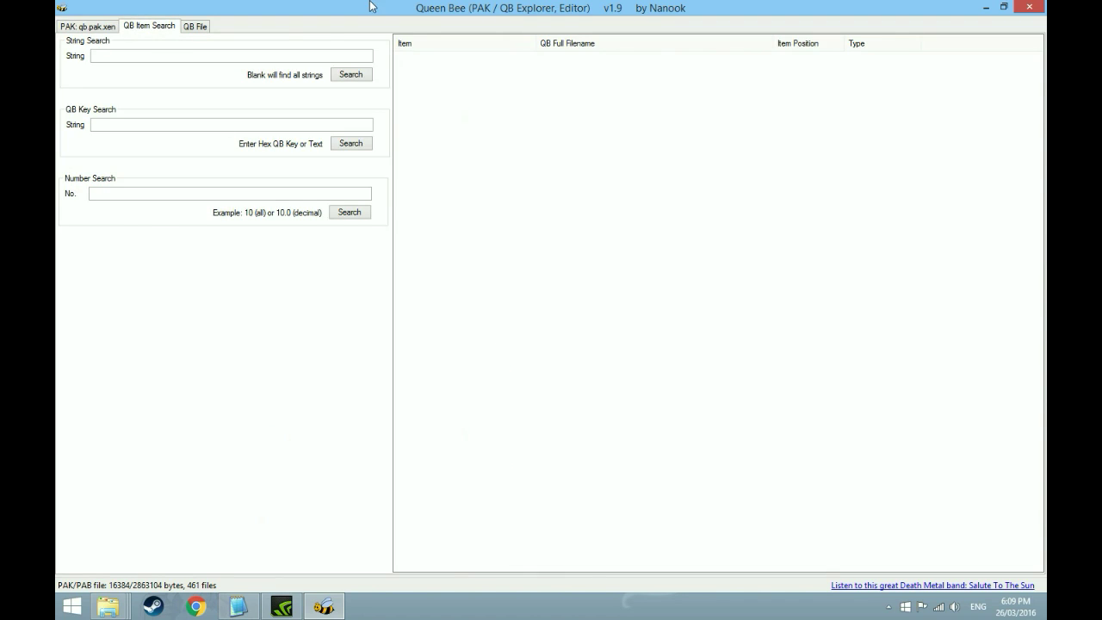
{"action": "left_click", "coordinate": [160, 124]}
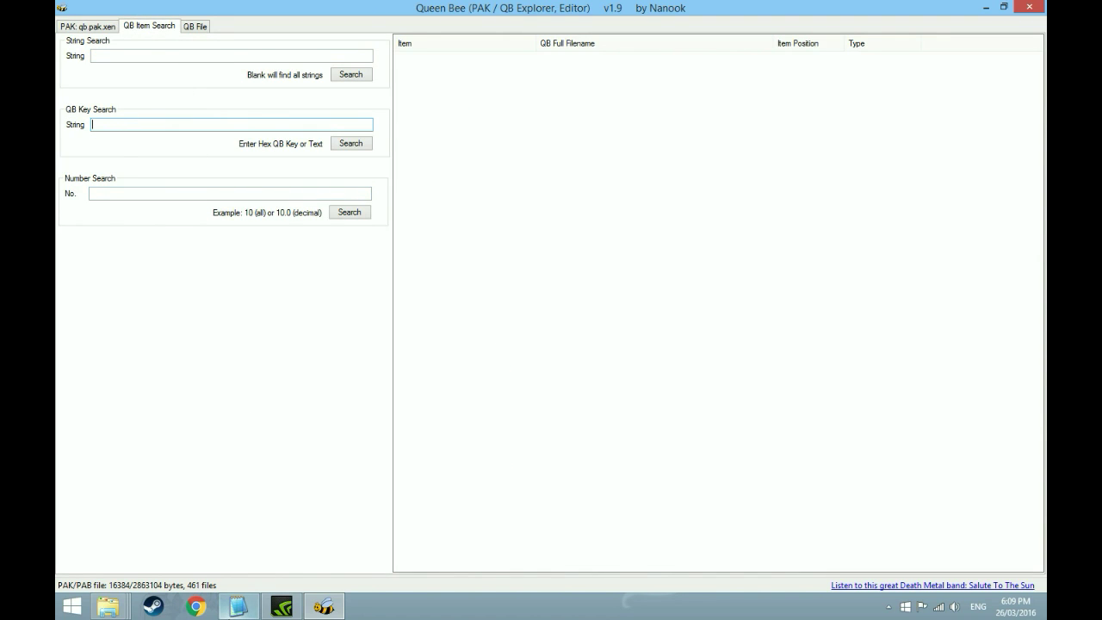
{"action": "left_click", "coordinate": [239, 607]}
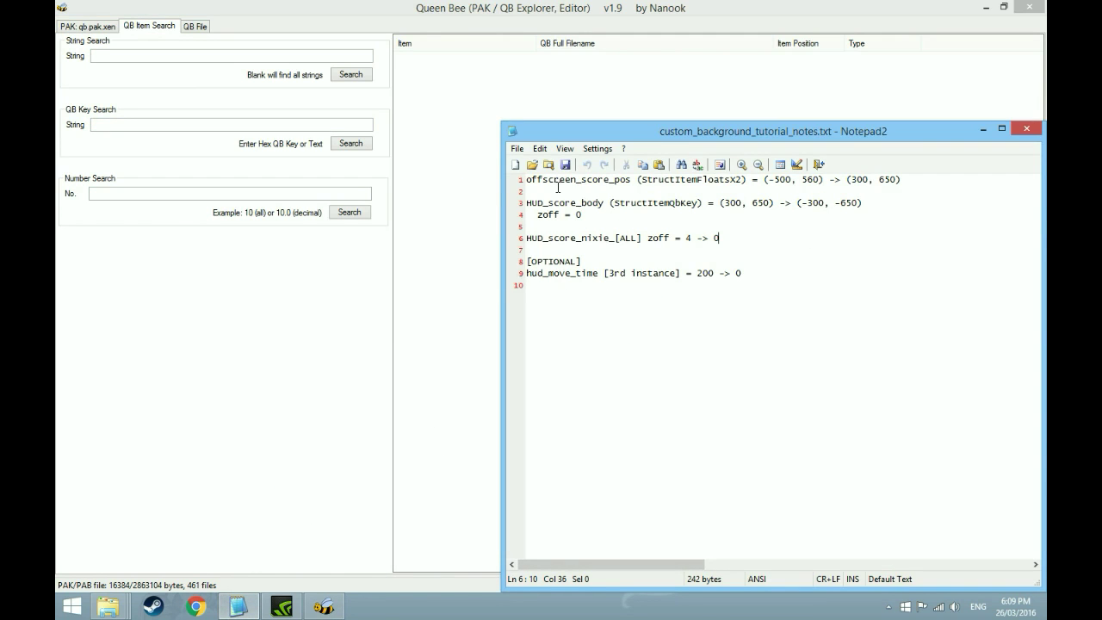
{"action": "left_click", "coordinate": [181, 128]}
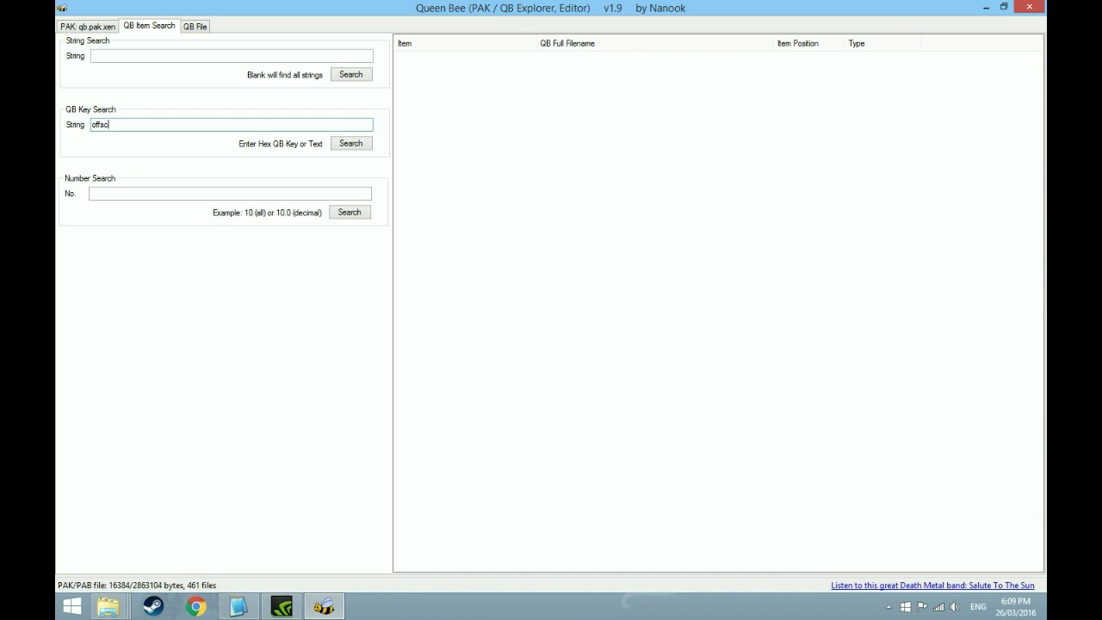
{"action": "type", "text": "offscreen_scor"}
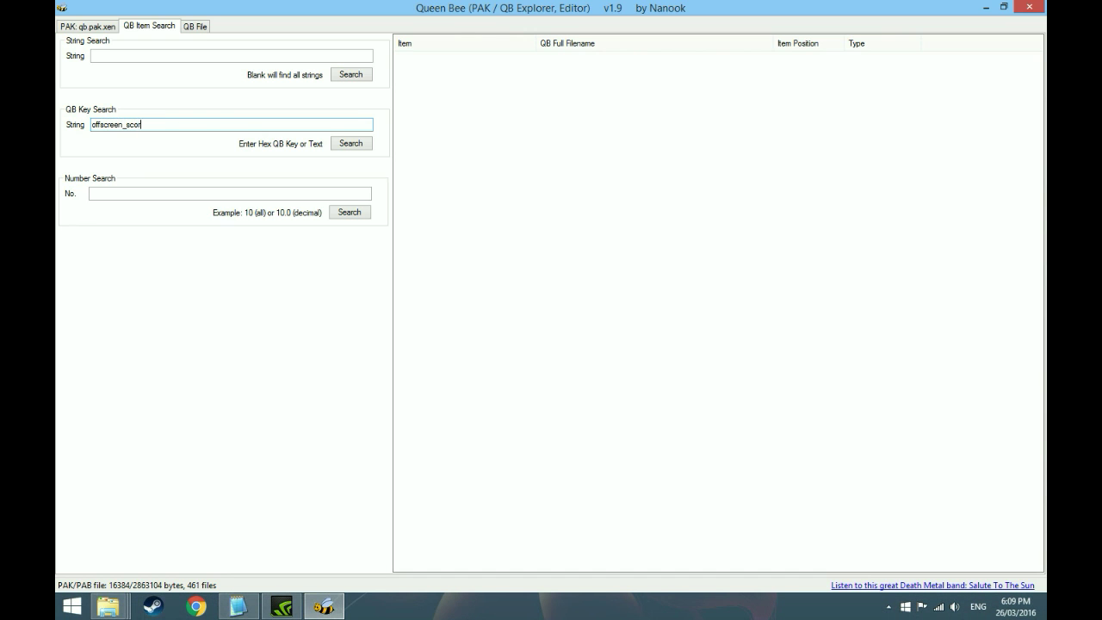
{"action": "type", "text": "e_pos"}
{"action": "key", "text": "Return"}
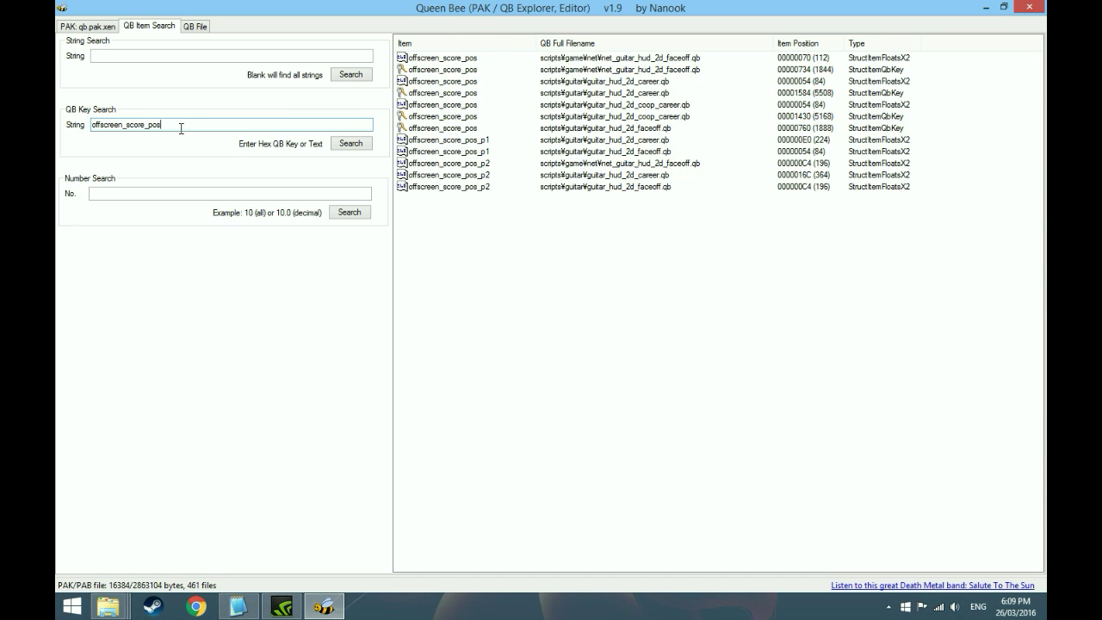
Open the StructItemFloatsX2 entry of offscreen_score_pos in guitar_hud_2d_career.qb and compare its floats with the tutorial notes
{"action": "left_click", "coordinate": [238, 606]}
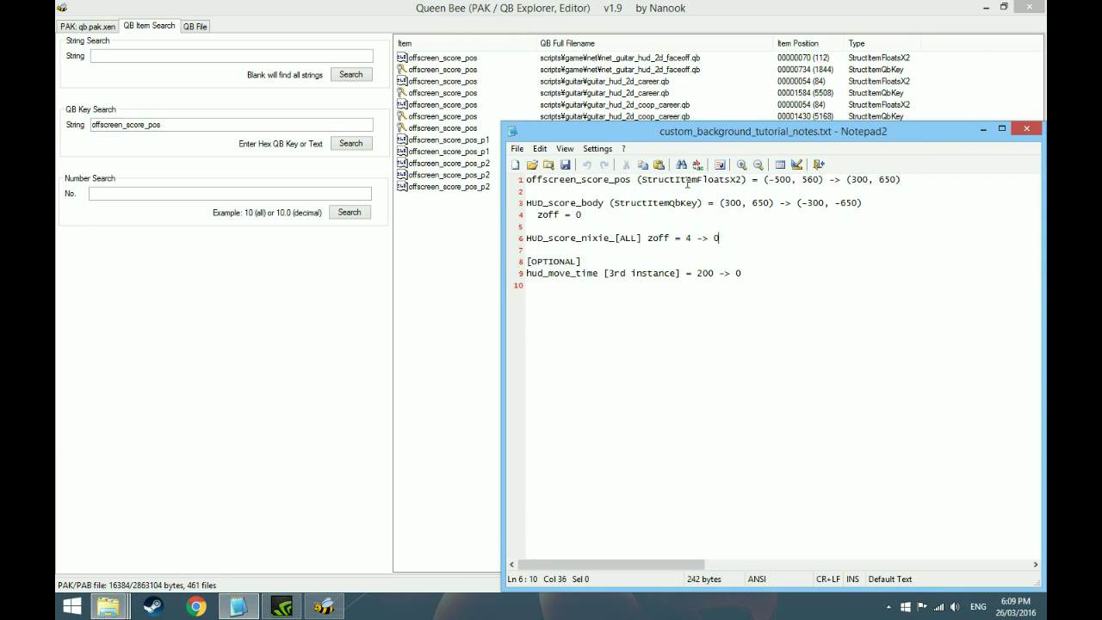
{"action": "left_click", "coordinate": [857, 81]}
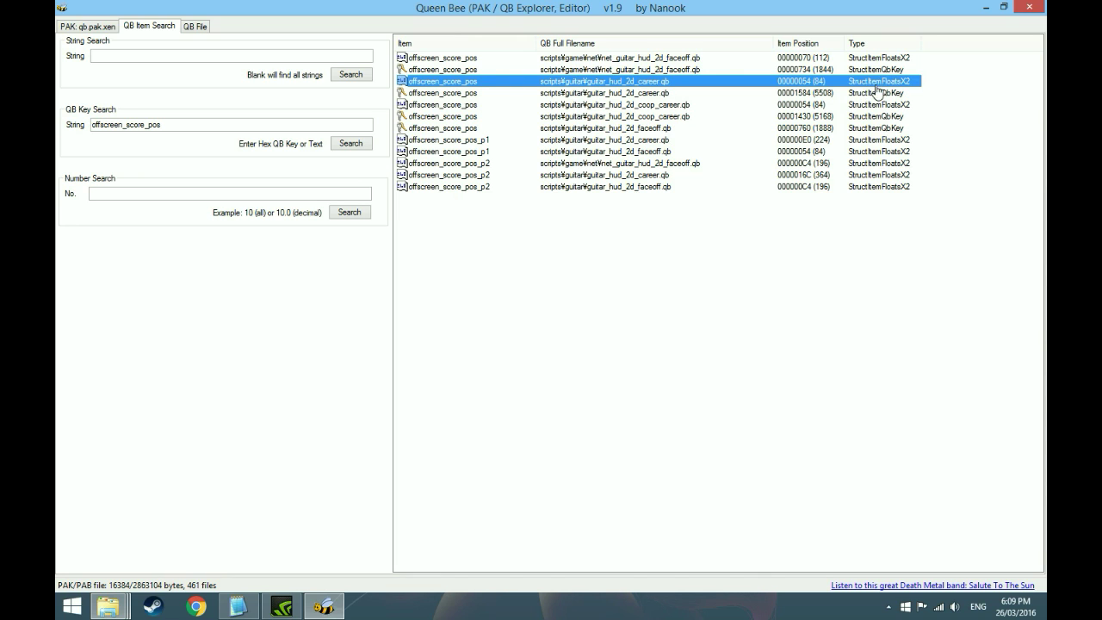
{"action": "double_click", "coordinate": [526, 82]}
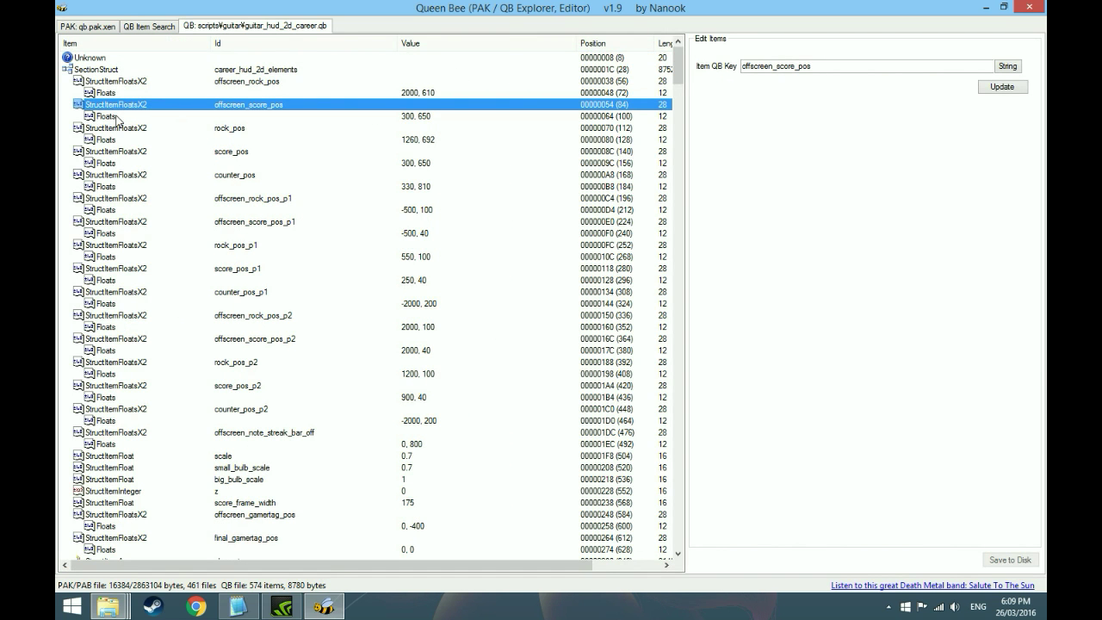
{"action": "left_click", "coordinate": [438, 120]}
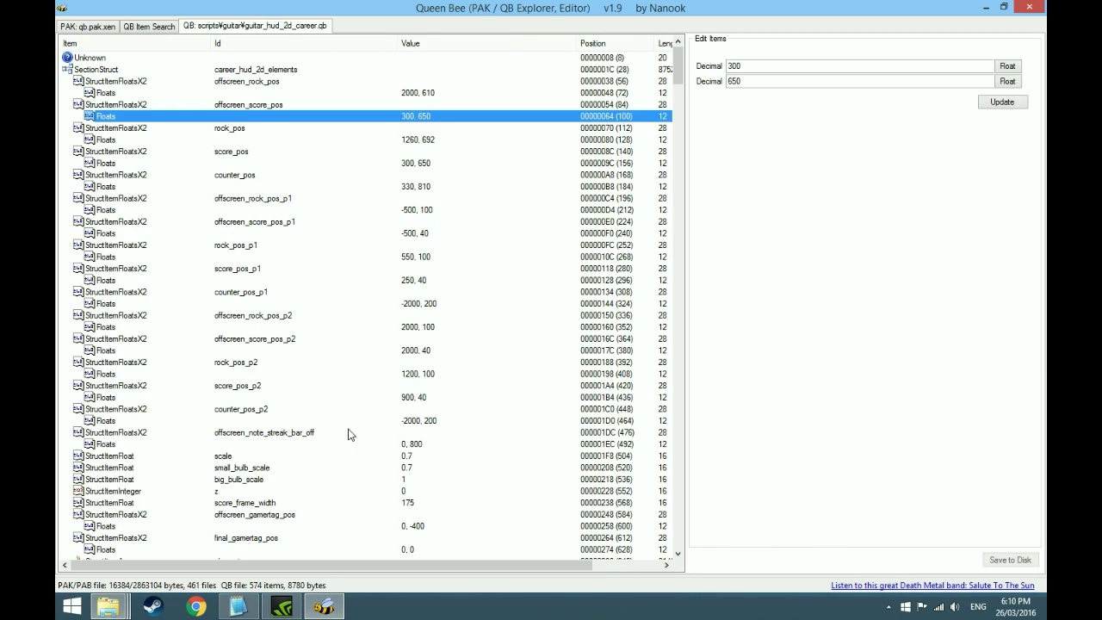
{"action": "left_click", "coordinate": [237, 607]}
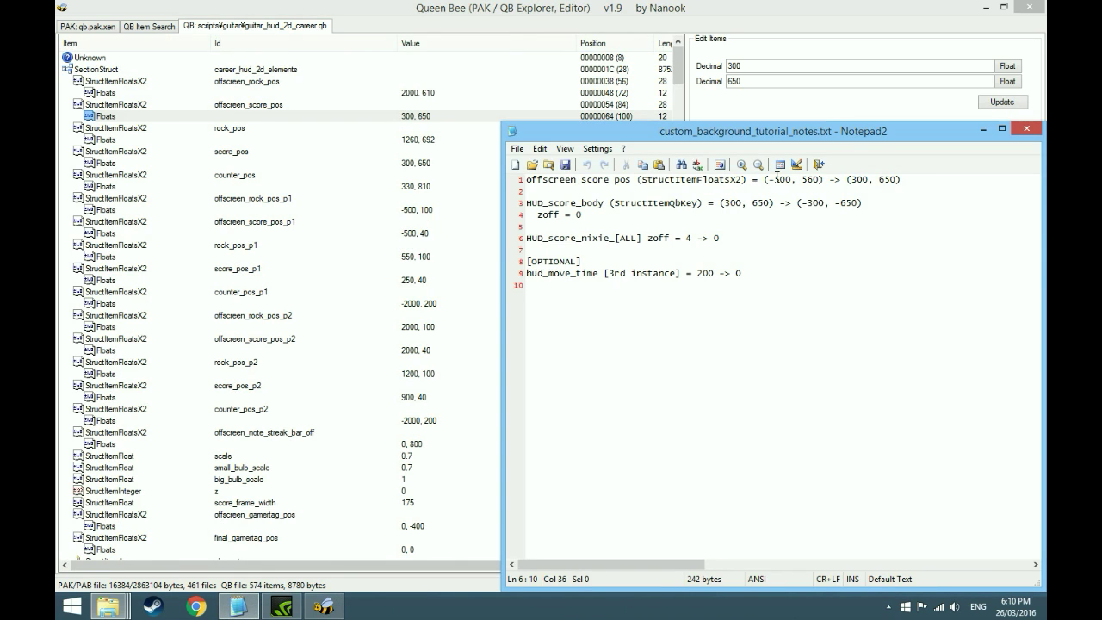
{"action": "left_click_drag", "start_coordinate": [773, 177], "coordinate": [819, 181]}
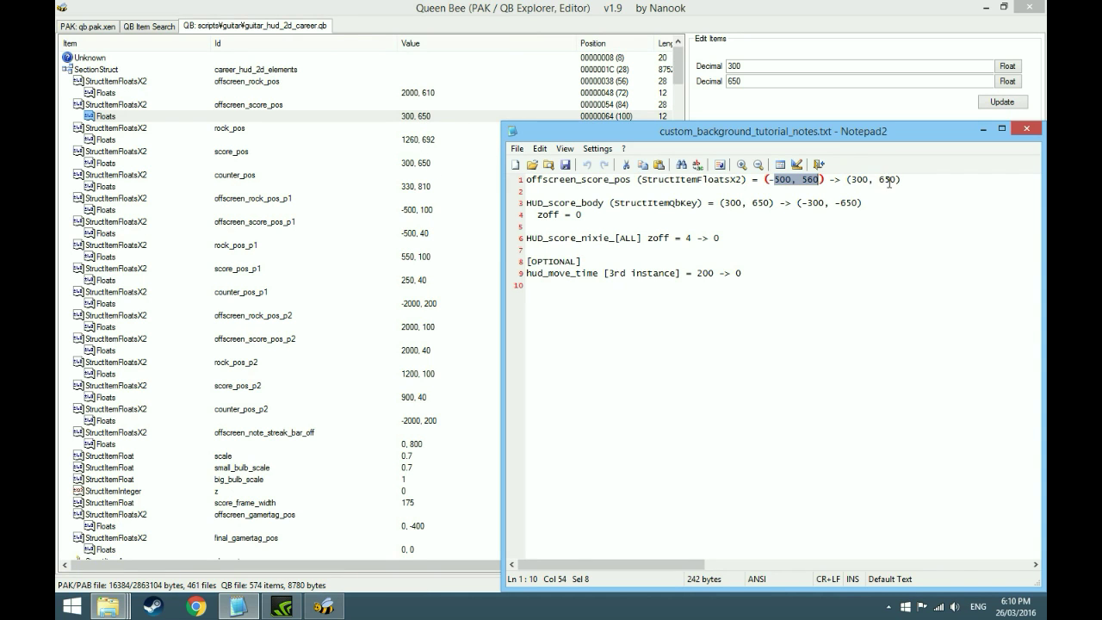
{"action": "left_click", "coordinate": [633, 7]}
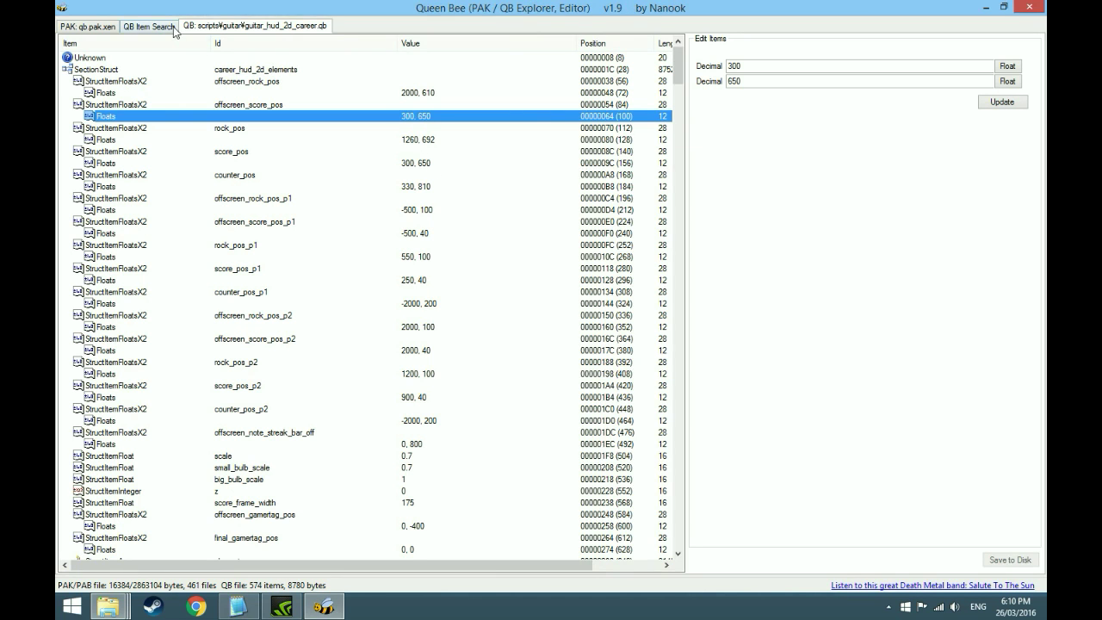
Check the tutorial notes for the next key and search the QB keys for HUD_score
{"action": "left_click", "coordinate": [168, 28]}
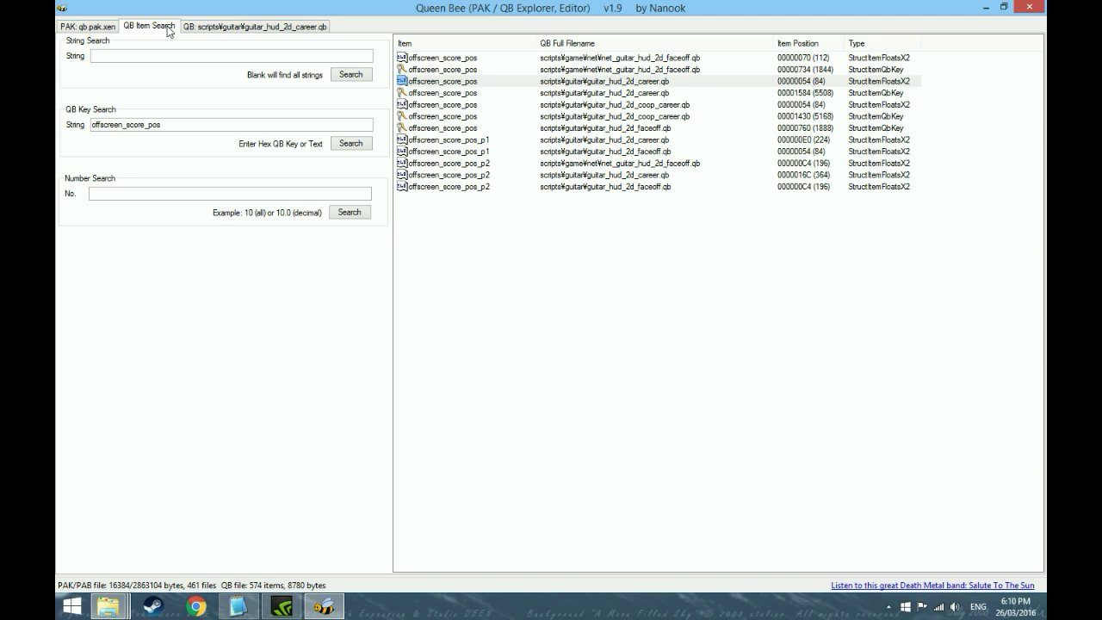
{"action": "left_click", "coordinate": [239, 606]}
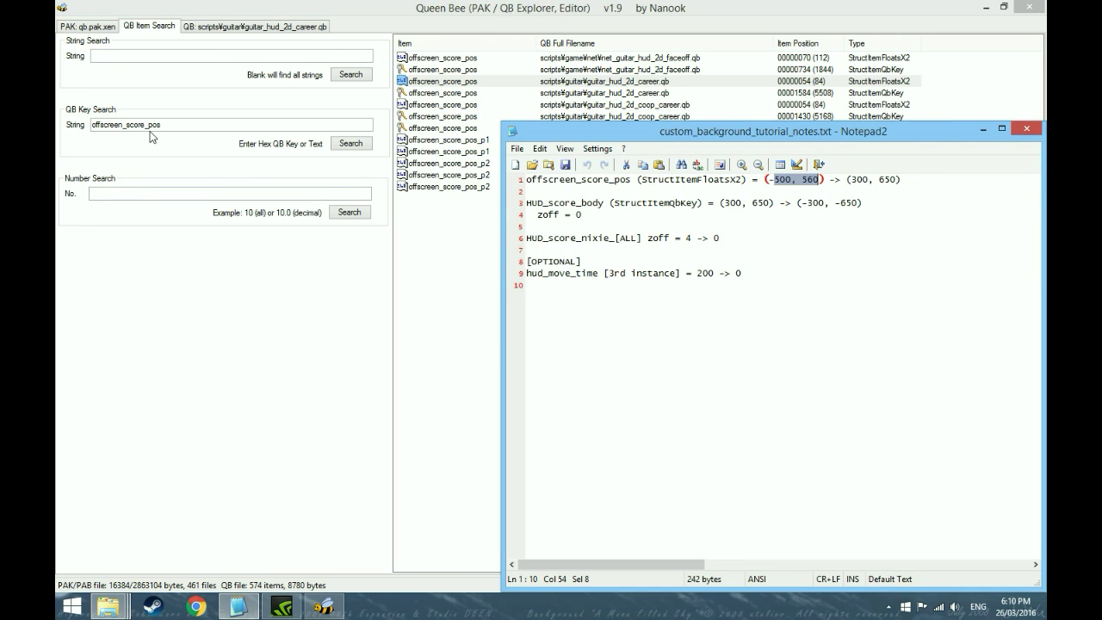
{"action": "left_click_drag", "start_coordinate": [177, 125], "coordinate": [81, 129]}
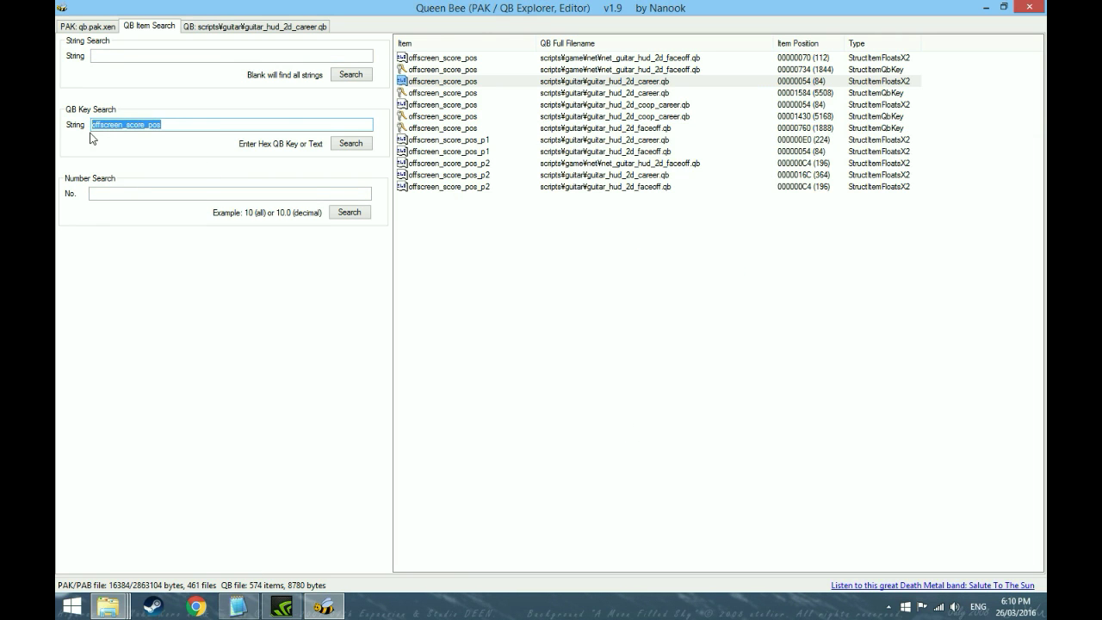
{"action": "type", "text": "HUD_score"}
{"action": "key", "text": "Return"}
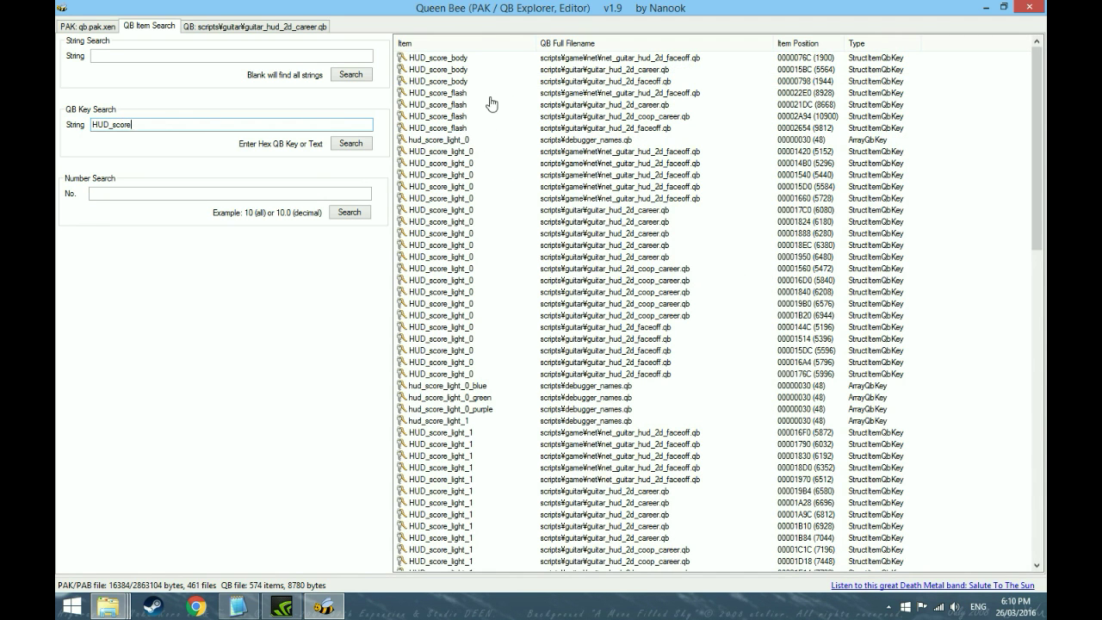
Open the HUD_score_body entry in guitar_hud_2d_career.qb and inspect its pos_off floats and zoff integer
{"action": "left_click", "coordinate": [666, 73]}
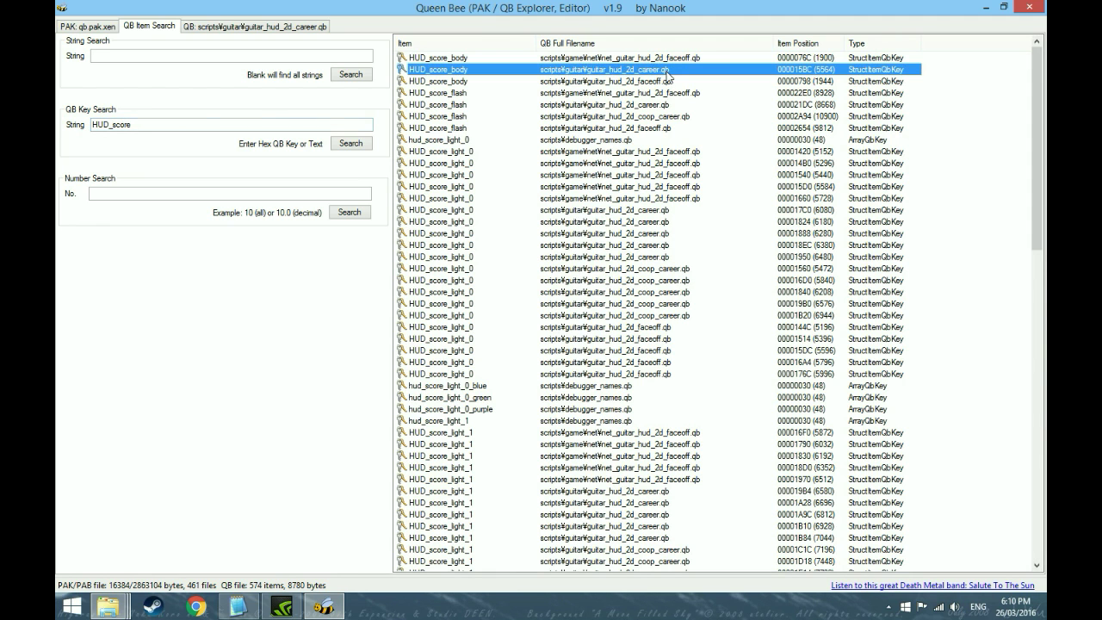
{"action": "double_click", "coordinate": [666, 72]}
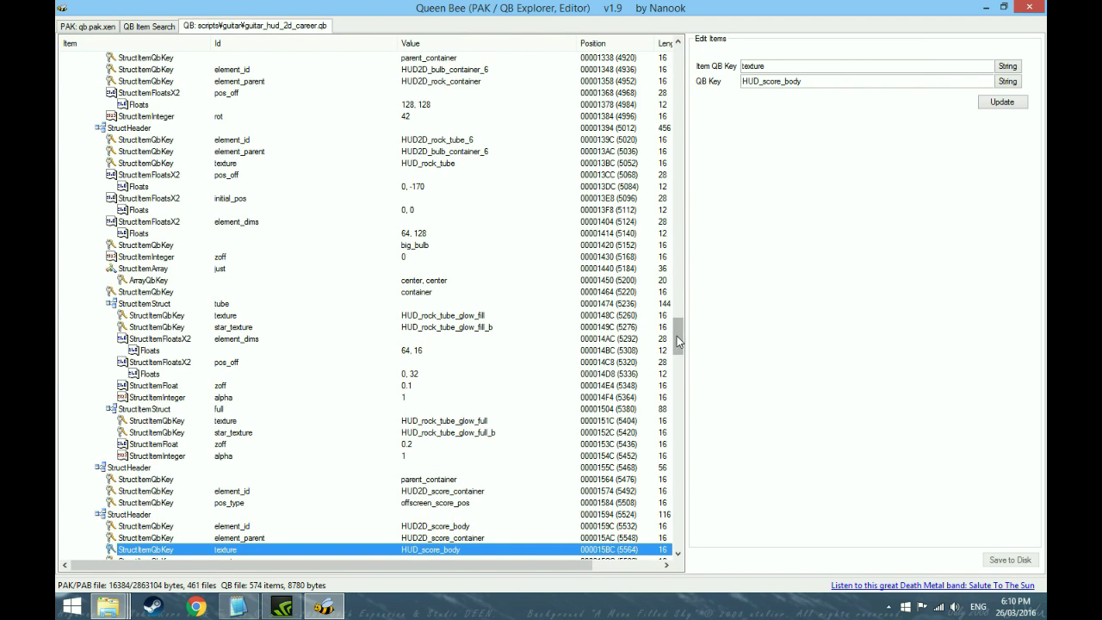
{"action": "left_click_drag", "start_coordinate": [680, 344], "coordinate": [680, 366]}
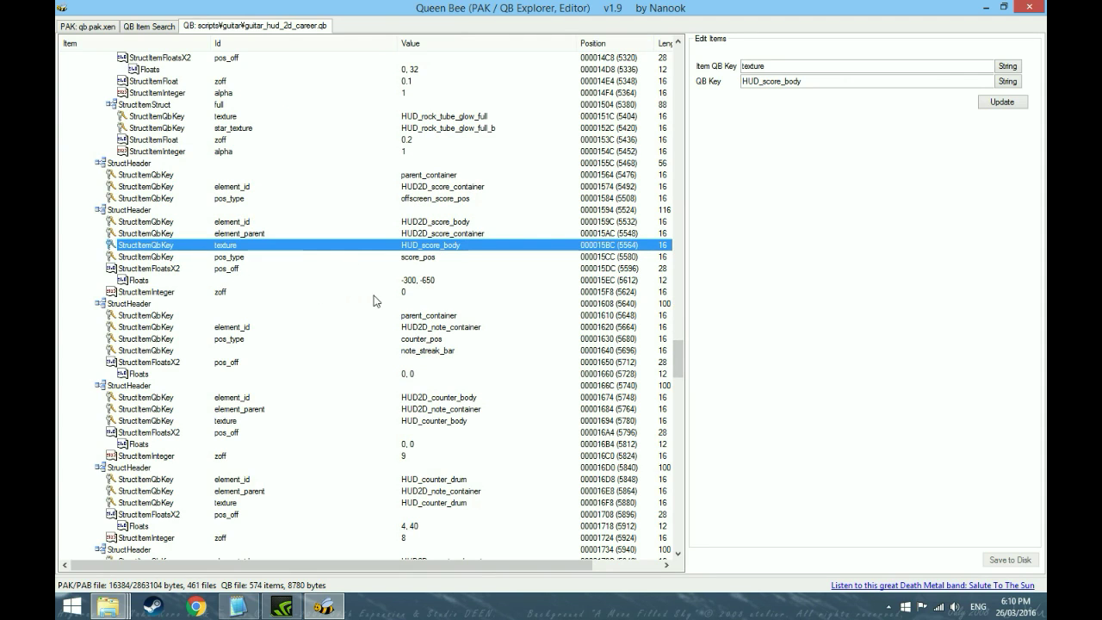
{"action": "left_click", "coordinate": [428, 284]}
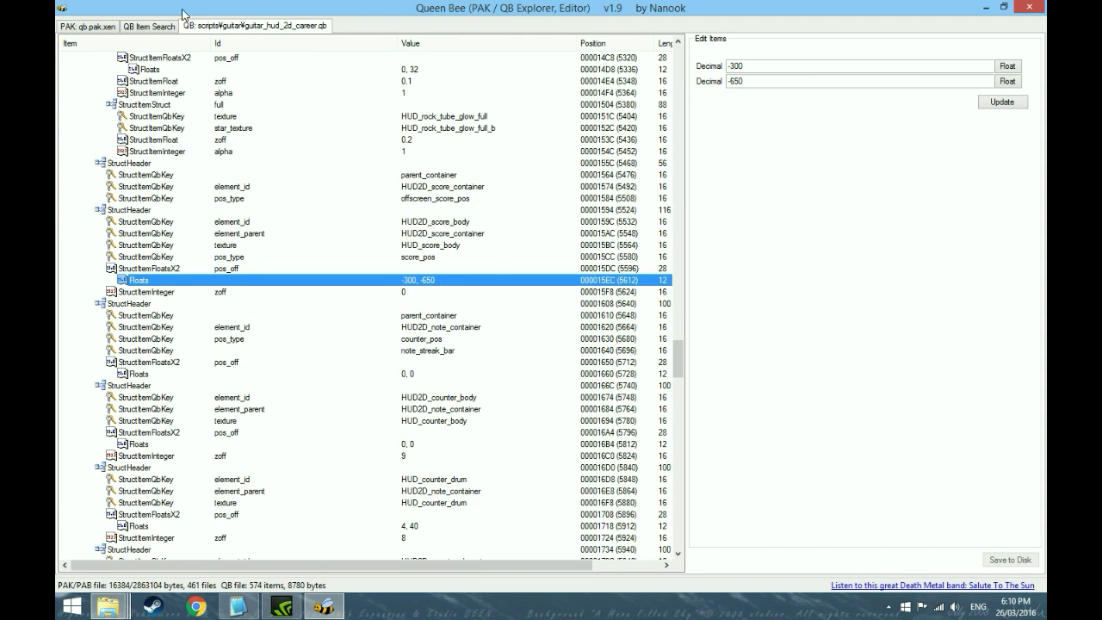
{"action": "left_click", "coordinate": [417, 294]}
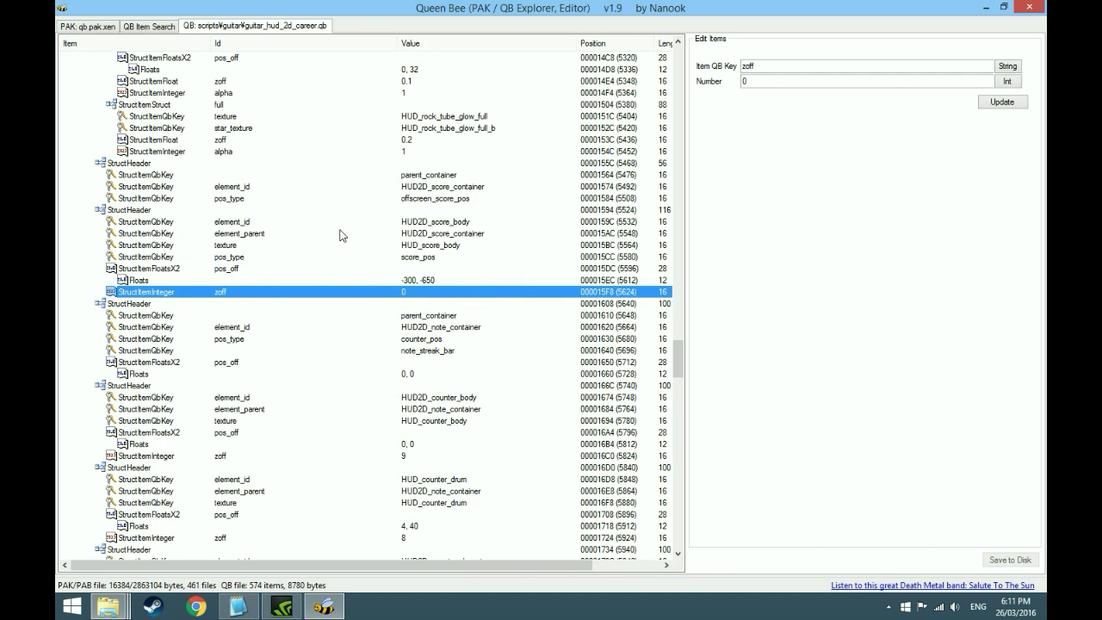
Consult the notes on the nixie entries, open HUD_score_nixie_1a in guitar_hud_2d_career.qb from the search results and inspect its zoff
{"action": "left_click", "coordinate": [163, 28]}
{"action": "left_click", "coordinate": [237, 607]}
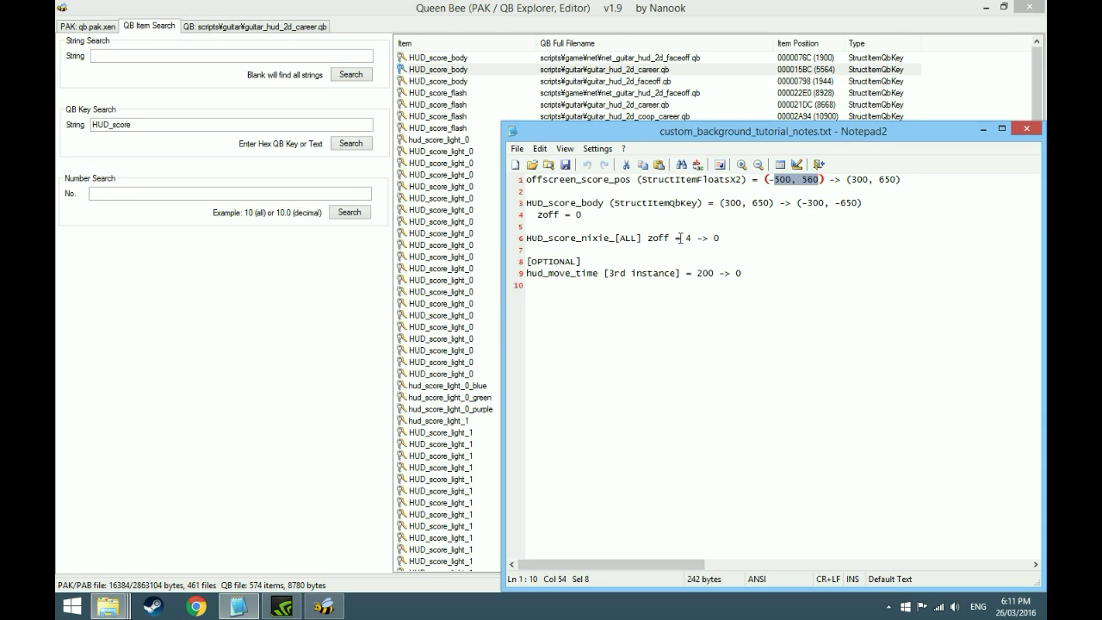
{"action": "left_click", "coordinate": [447, 213]}
{"action": "scroll", "coordinate": [680, 362], "scroll_direction": "down", "scroll_amount": 10}
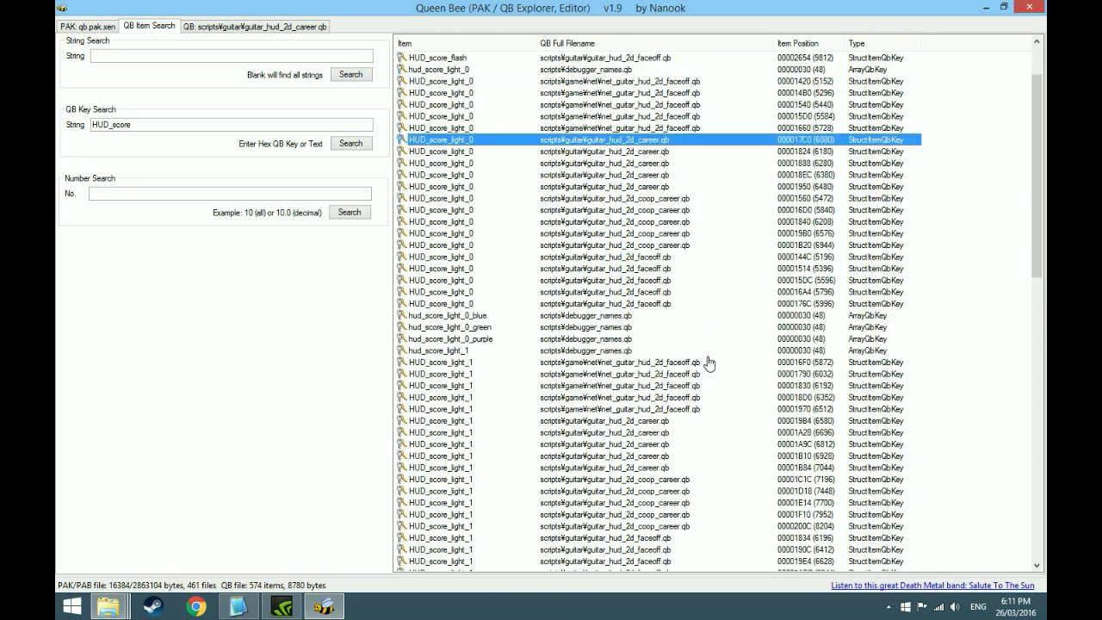
{"action": "scroll", "coordinate": [708, 364], "scroll_direction": "down", "scroll_amount": 12}
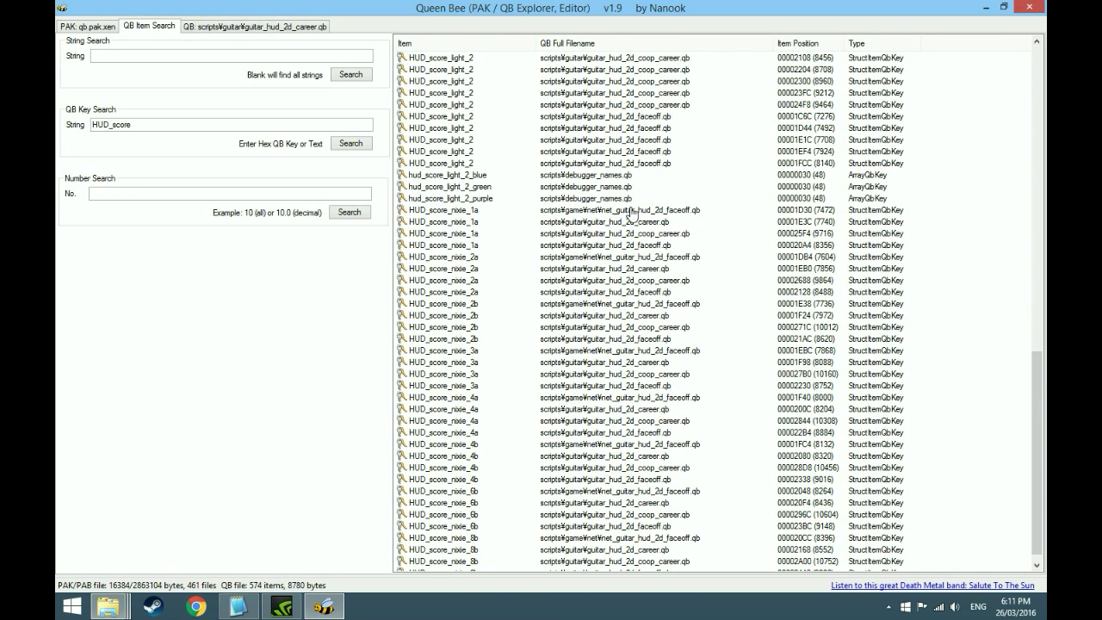
{"action": "left_click", "coordinate": [652, 223]}
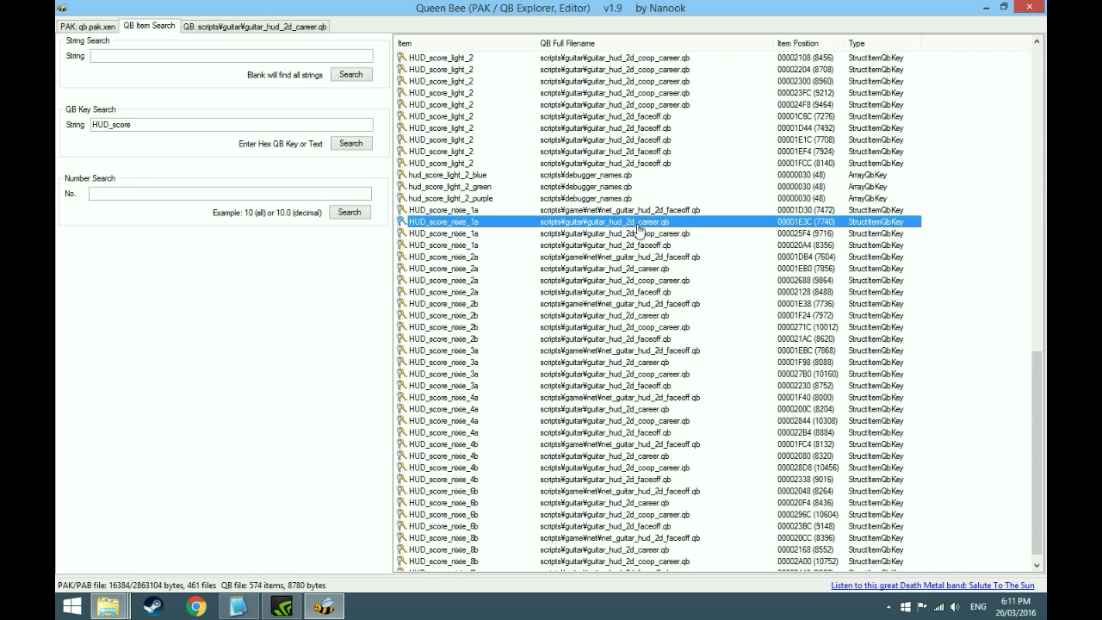
{"action": "double_click", "coordinate": [652, 225]}
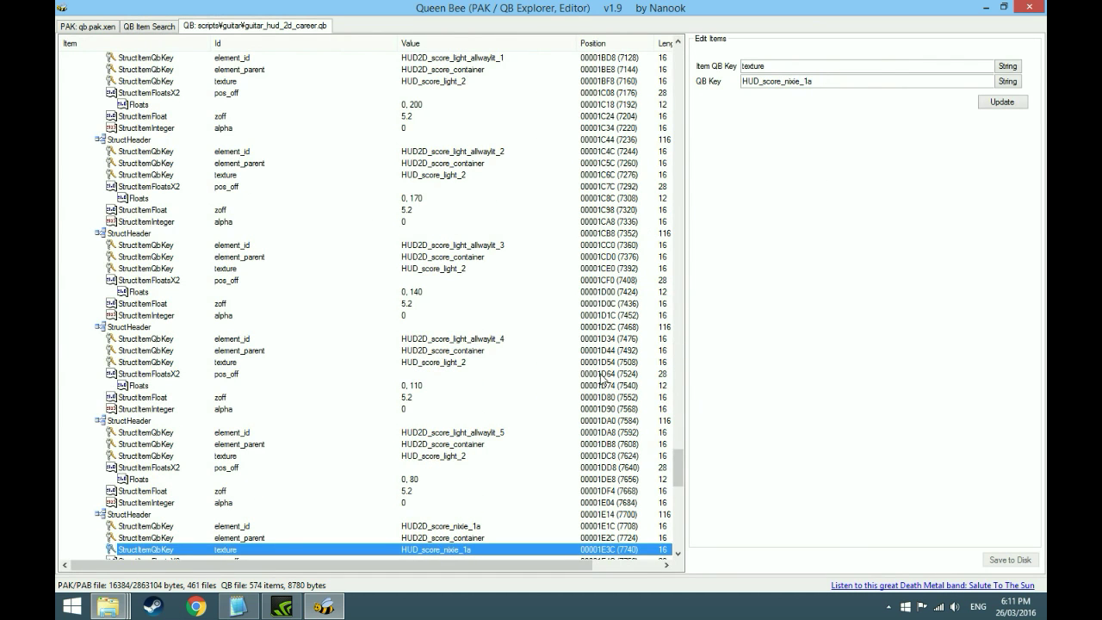
{"action": "left_click_drag", "start_coordinate": [682, 465], "coordinate": [684, 486]}
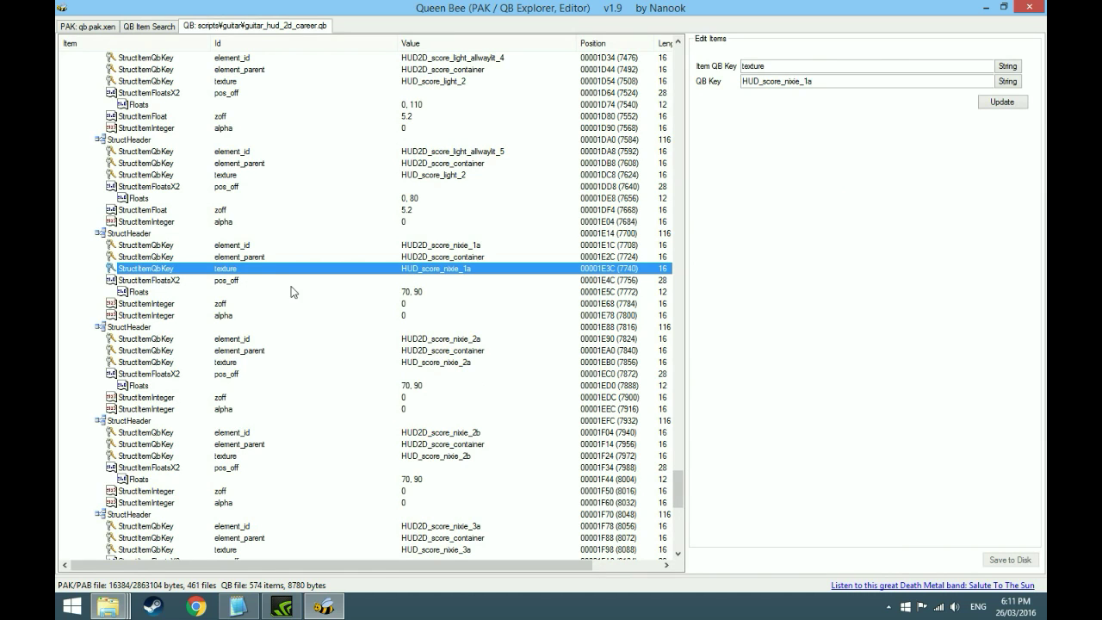
{"action": "left_click", "coordinate": [240, 306]}
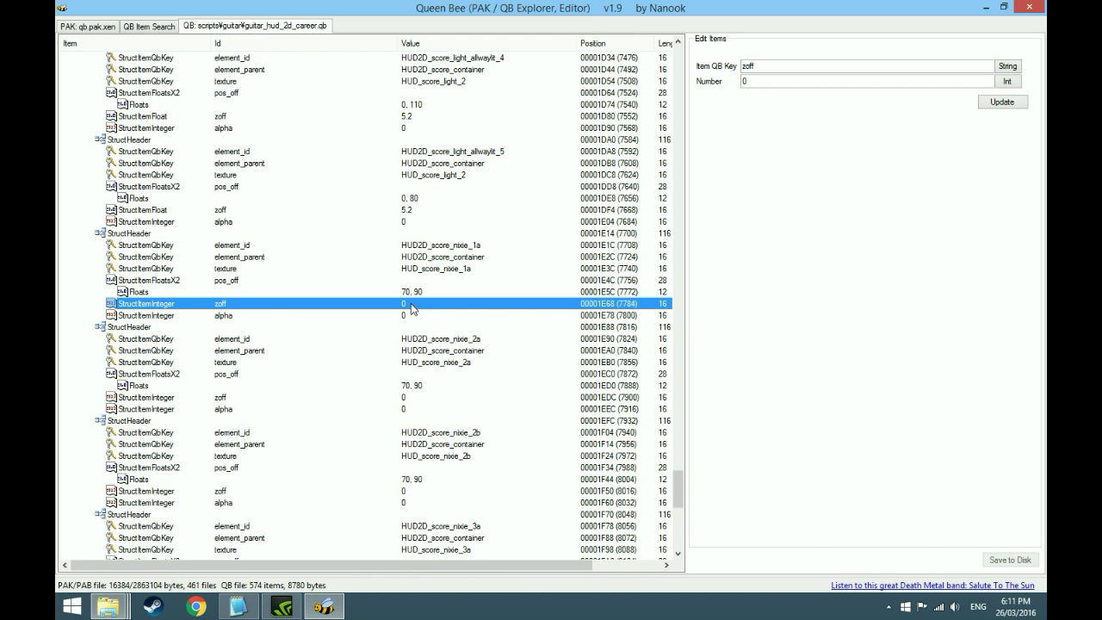
Examine the zoff of the remaining nixie entries down to HUD_score_nixie_8b and return to the QB item search
{"action": "left_click_drag", "start_coordinate": [683, 491], "coordinate": [689, 536]}
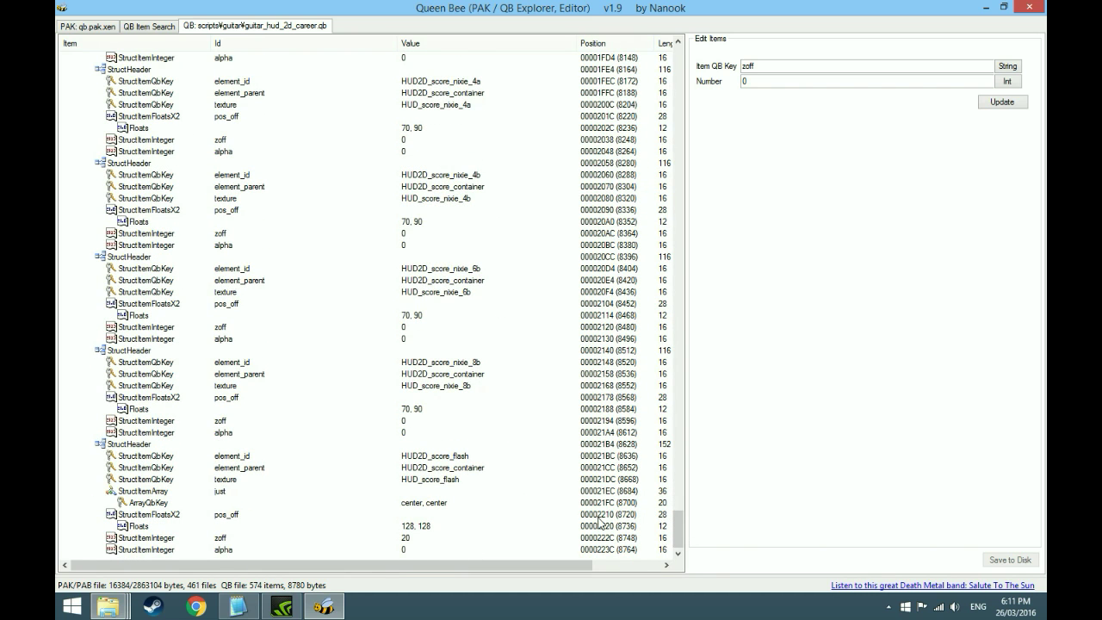
{"action": "left_click", "coordinate": [417, 422]}
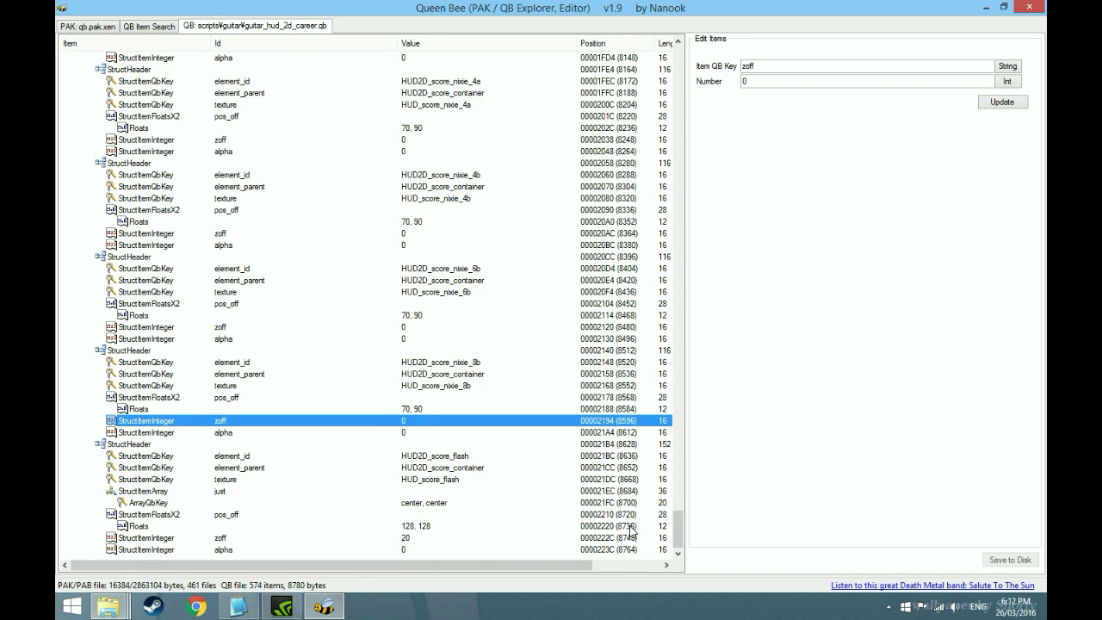
{"action": "scroll", "coordinate": [678, 543], "scroll_direction": "down", "scroll_amount": 1}
{"action": "left_click", "coordinate": [171, 27]}
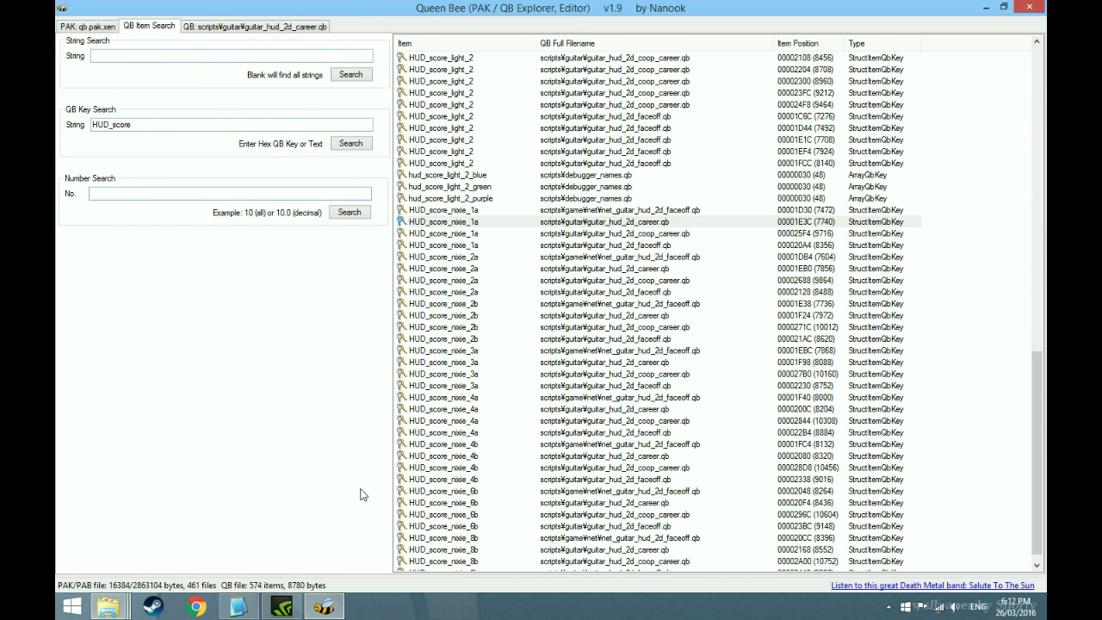
Check the tutorial notes for the optional entry and search the QB keys for hud_move_time
{"action": "left_click", "coordinate": [258, 605]}
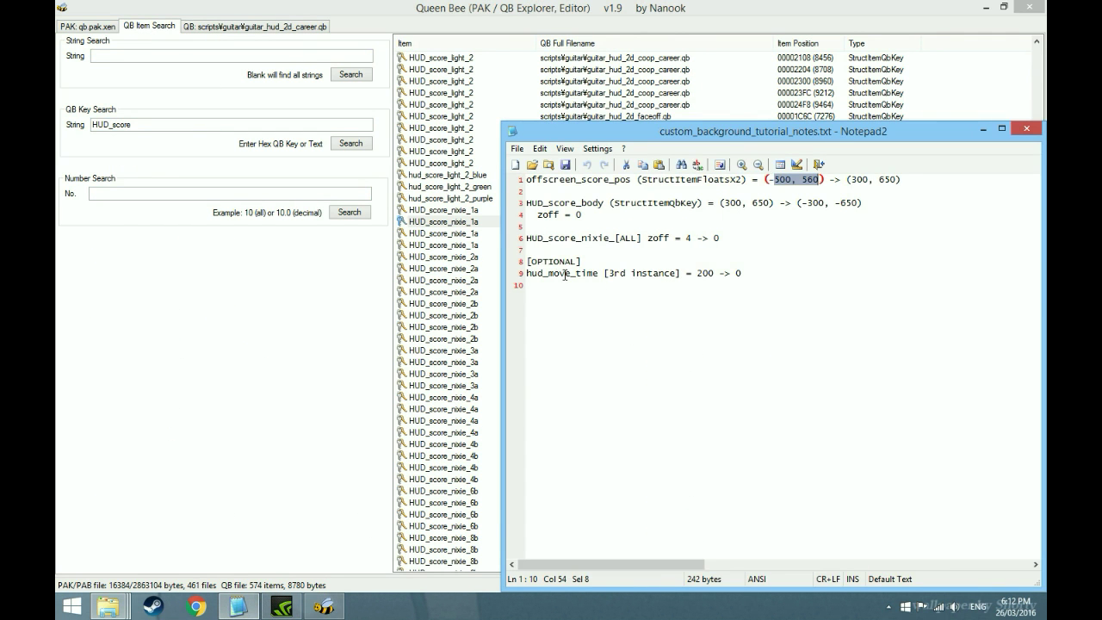
{"action": "left_click_drag", "start_coordinate": [773, 275], "coordinate": [517, 274]}
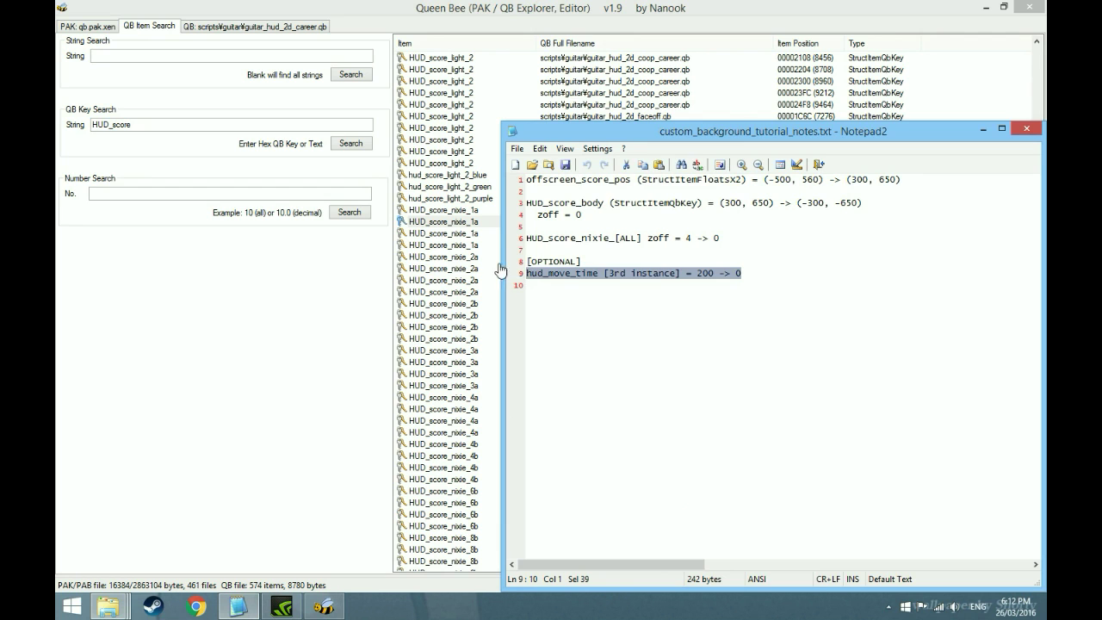
{"action": "left_click", "coordinate": [139, 127]}
{"action": "left_click_drag", "start_coordinate": [139, 127], "coordinate": [83, 134]}
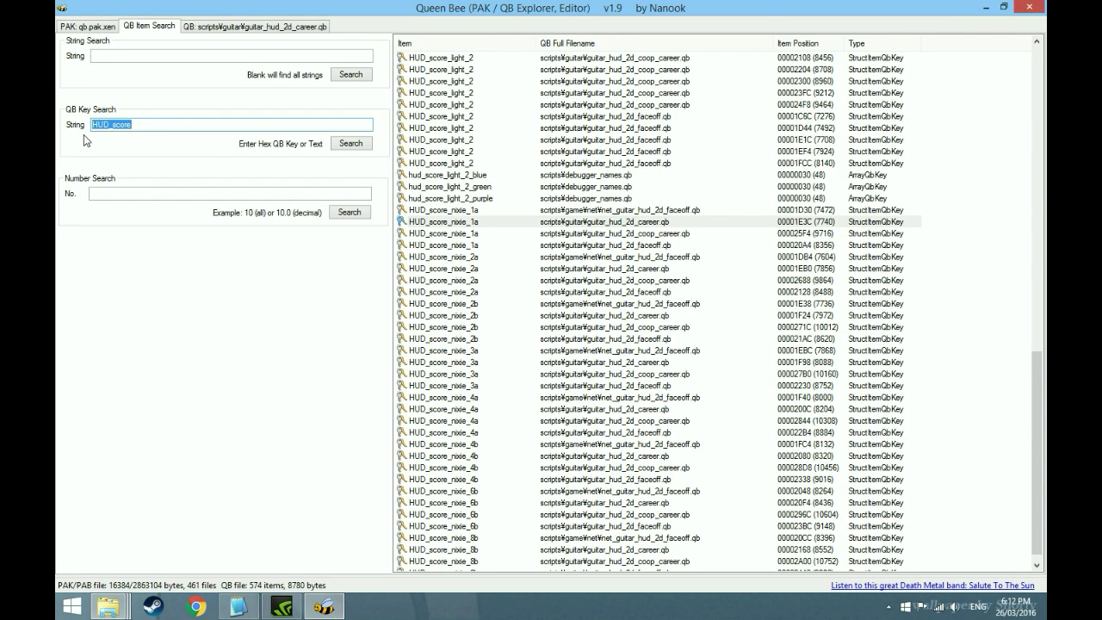
{"action": "type", "text": "hud_move_time"}
{"action": "key", "text": "Return"}
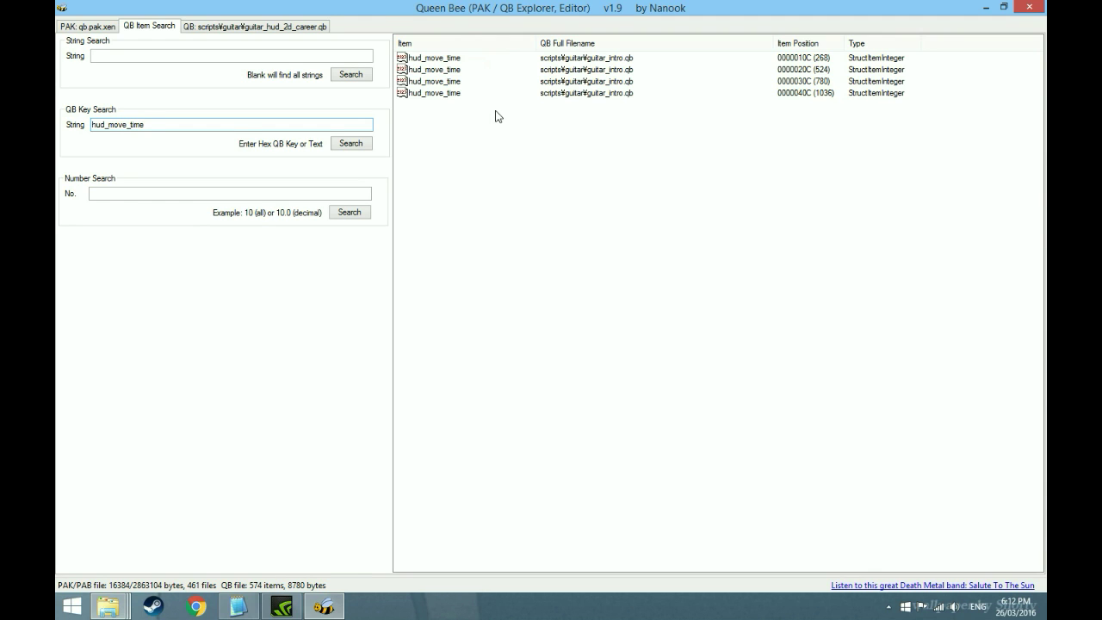
Open the third hud_move_time entry in guitar_intro.qb, inspect its value, and return to the item search and the tutorial notes
{"action": "left_click", "coordinate": [454, 82]}
{"action": "double_click", "coordinate": [454, 82]}
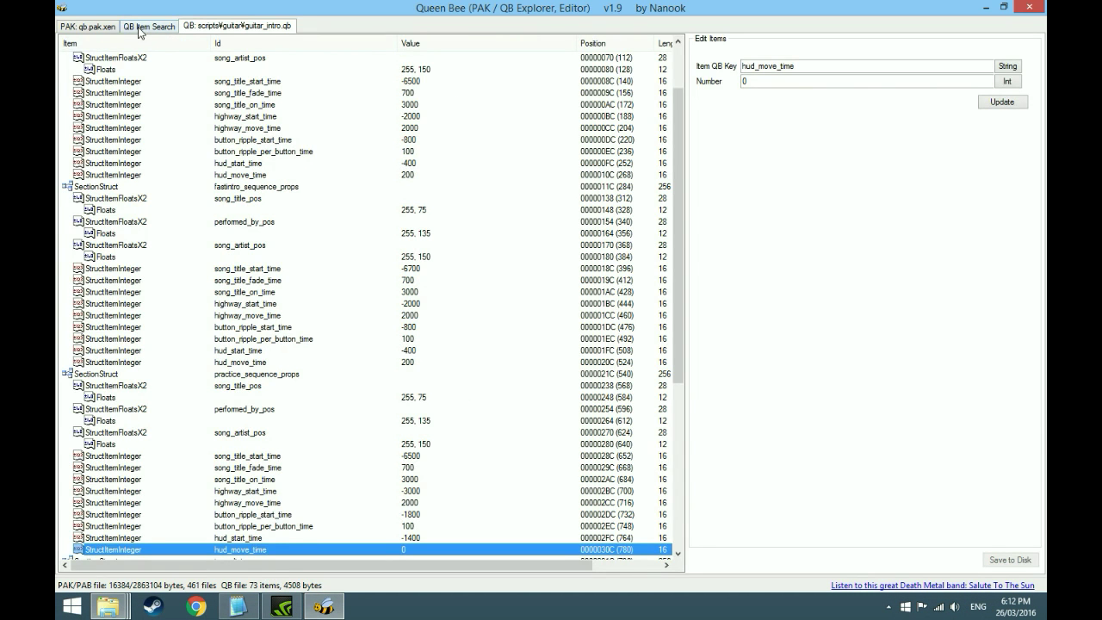
{"action": "left_click", "coordinate": [142, 26]}
{"action": "double_click", "coordinate": [441, 86]}
{"action": "scroll", "coordinate": [675, 407], "scroll_direction": "down", "scroll_amount": 2}
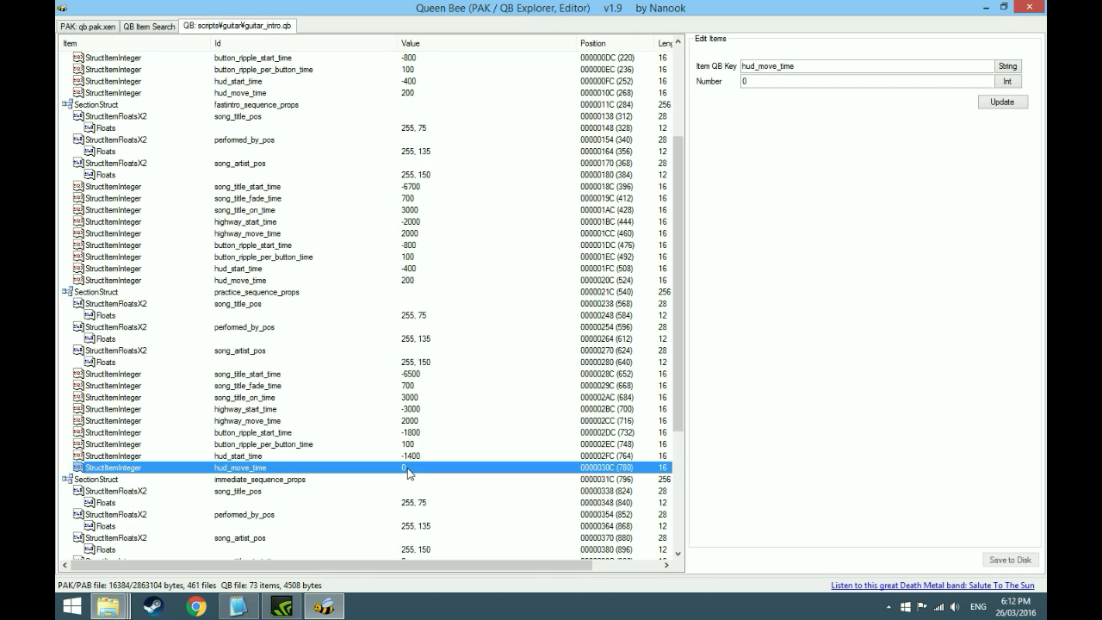
{"action": "left_click", "coordinate": [152, 26]}
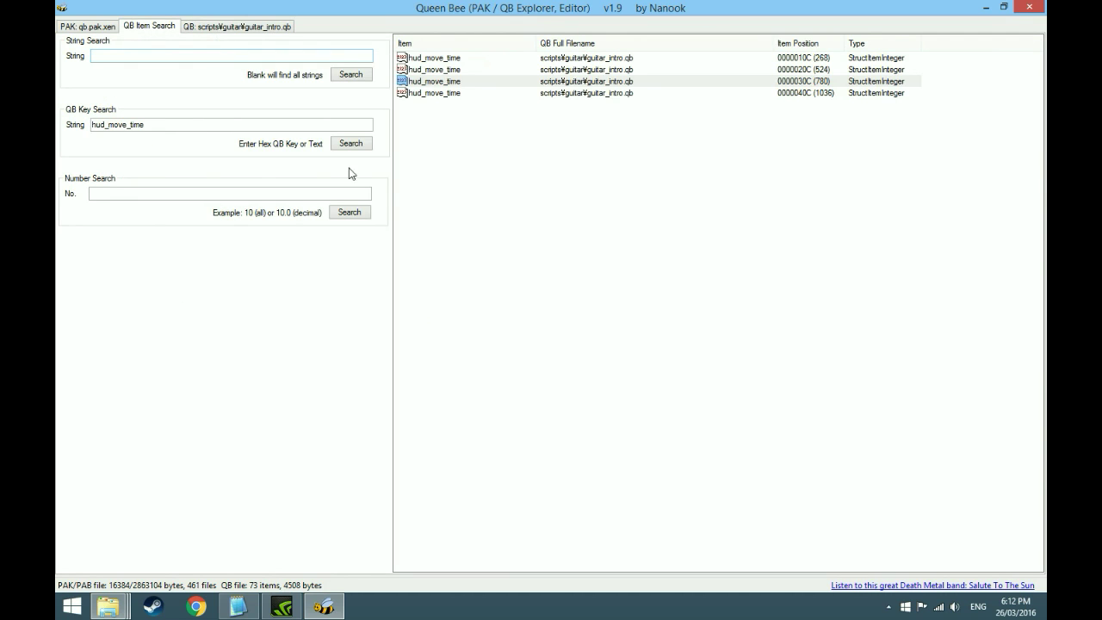
{"action": "left_click", "coordinate": [237, 606]}
{"action": "left_click", "coordinate": [692, 302]}
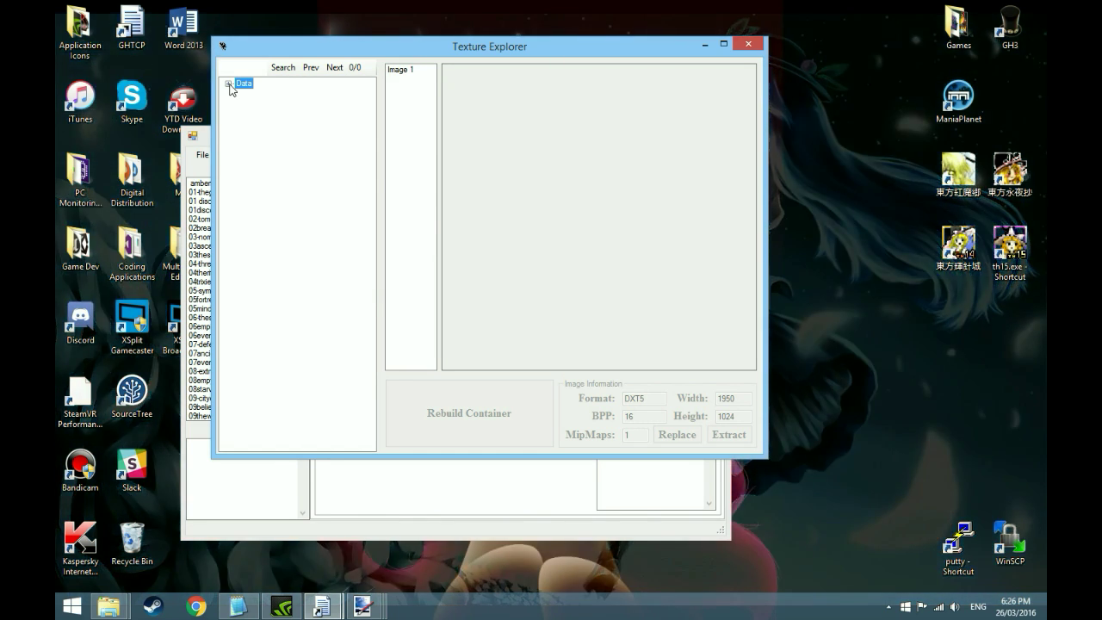
In Texture Explorer, expand Data, ZONES and global.pak.xen, select hud_score_body and preview its Image 1
{"action": "left_click_drag", "start_coordinate": [397, 49], "coordinate": [460, 52]}
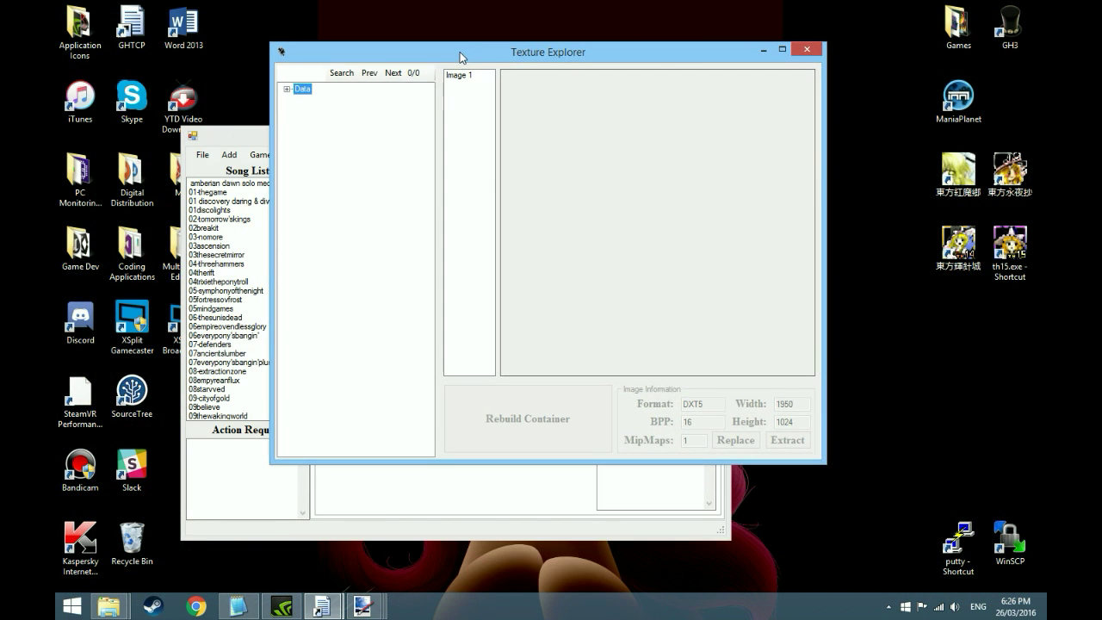
{"action": "left_click", "coordinate": [287, 90]}
{"action": "left_click", "coordinate": [300, 133]}
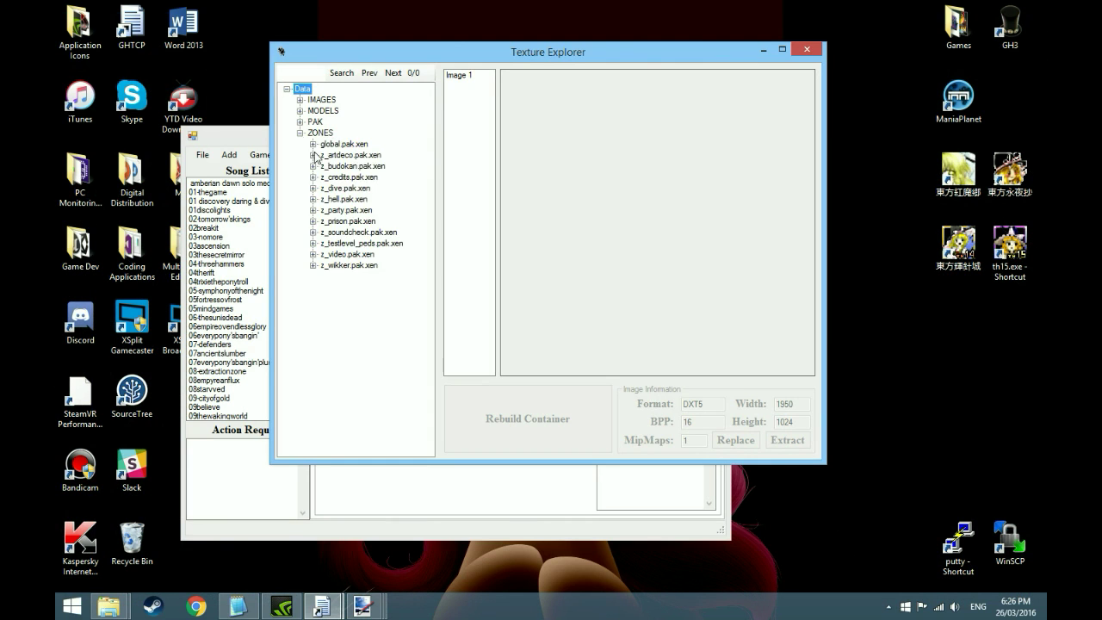
{"action": "left_click", "coordinate": [314, 143]}
{"action": "left_click_drag", "start_coordinate": [428, 107], "coordinate": [446, 231]}
{"action": "left_click", "coordinate": [382, 166]}
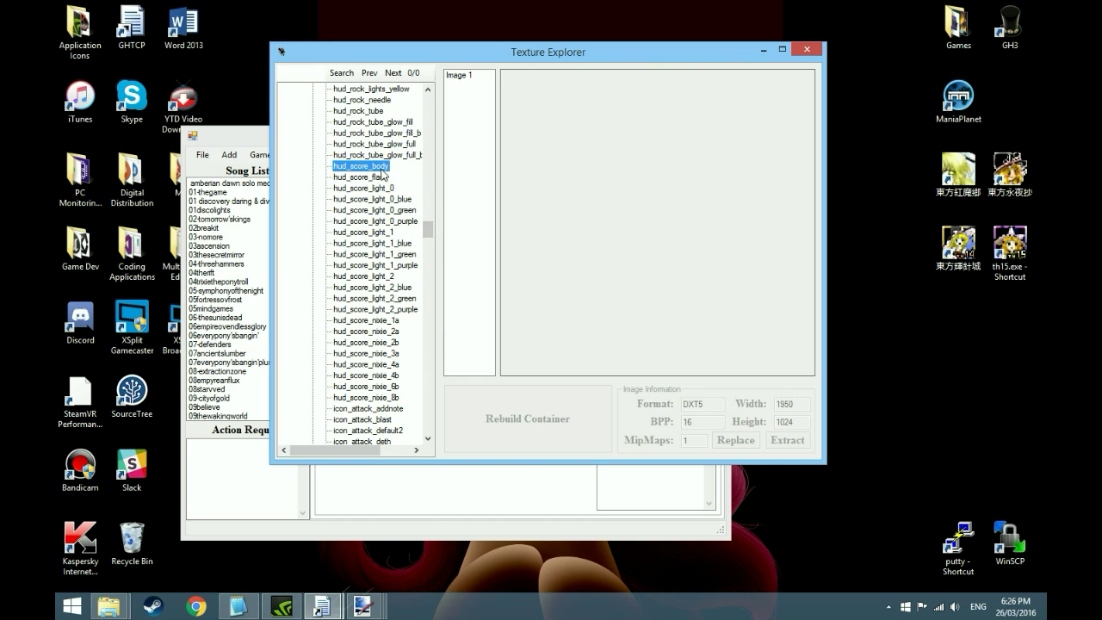
{"action": "left_click", "coordinate": [463, 76]}
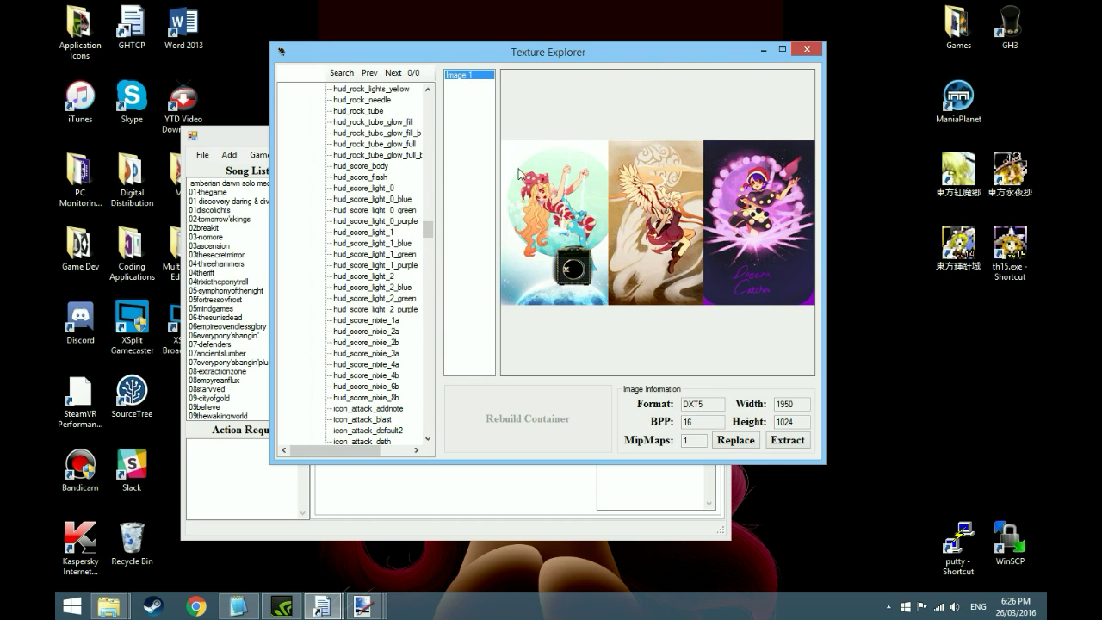
Switch to paint.net to view score_hud_body.dds, and return to Texture Explorer
{"action": "mouse_move", "coordinate": [363, 608]}
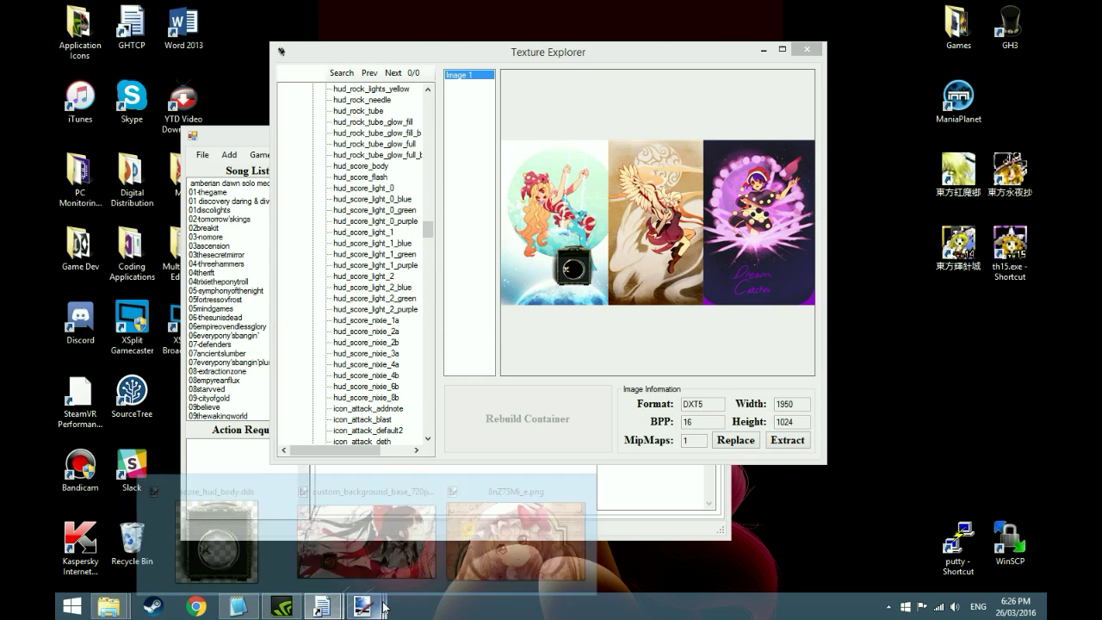
{"action": "left_click", "coordinate": [210, 534]}
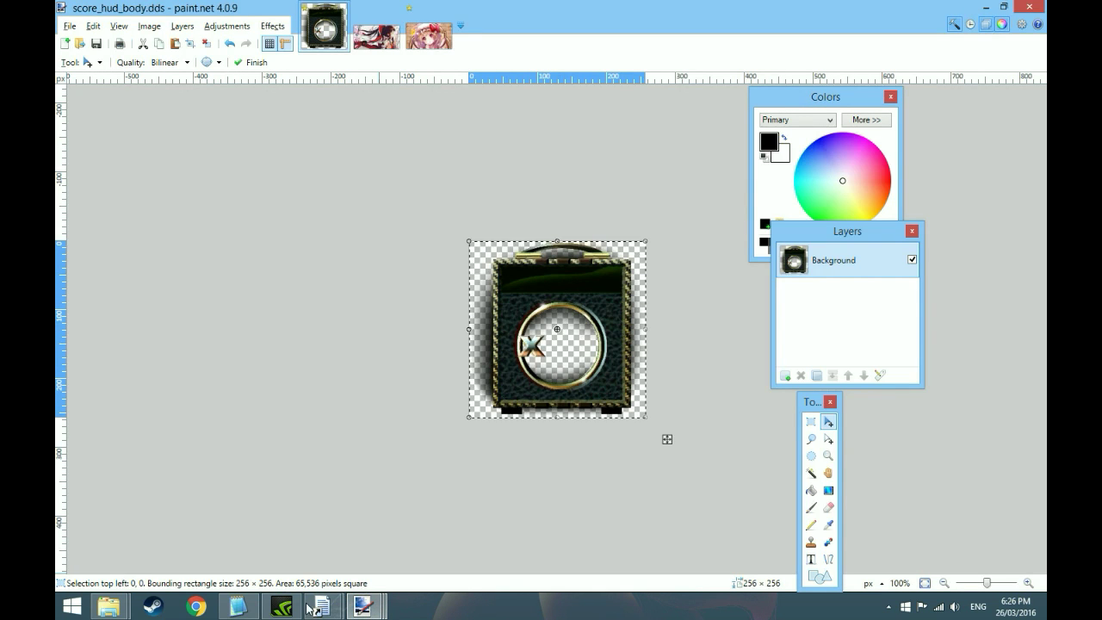
{"action": "left_click", "coordinate": [345, 607]}
{"action": "left_click", "coordinate": [404, 530]}
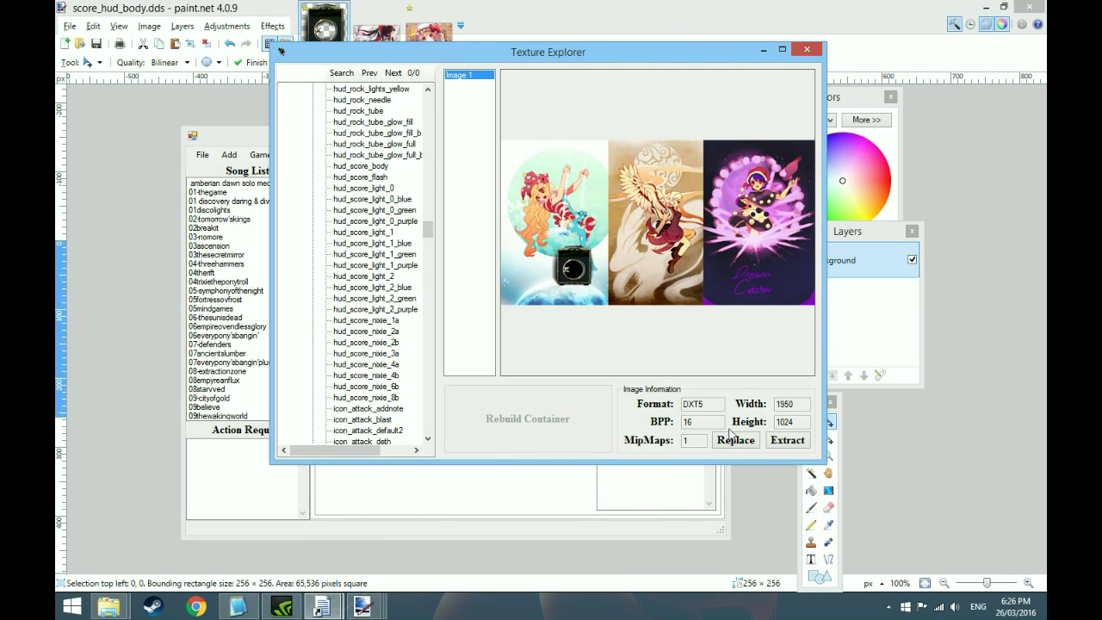
View the export dialog for the hud_score_body texture, cancel it, and look at score_hud_body.dds in the Custom Background folder
{"action": "left_click", "coordinate": [788, 440]}
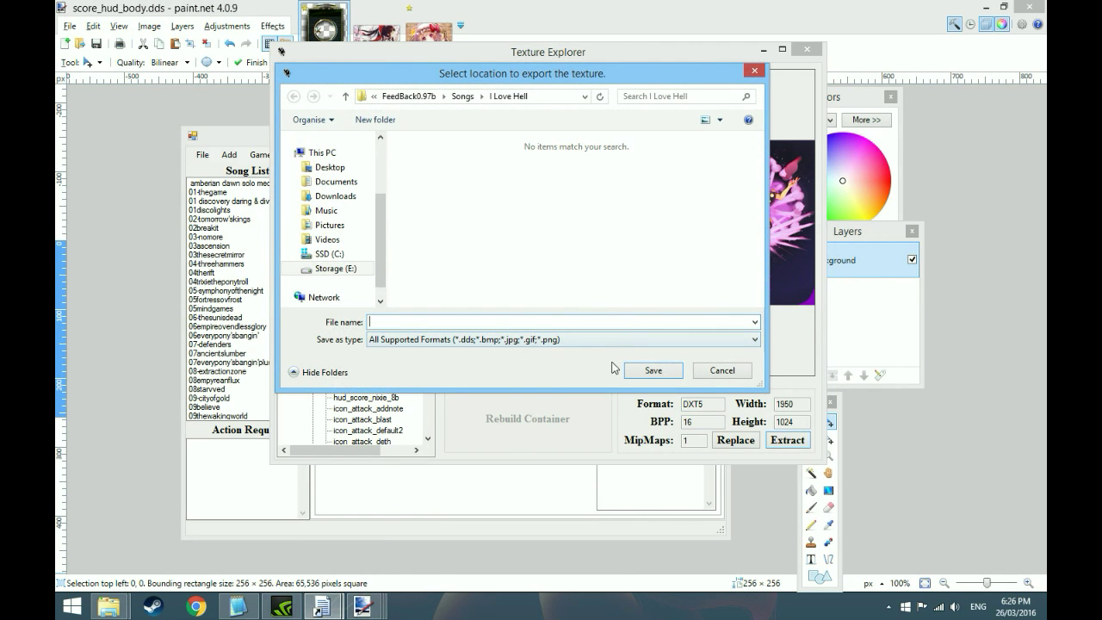
{"action": "left_click", "coordinate": [714, 372]}
{"action": "mouse_move", "coordinate": [101, 613]}
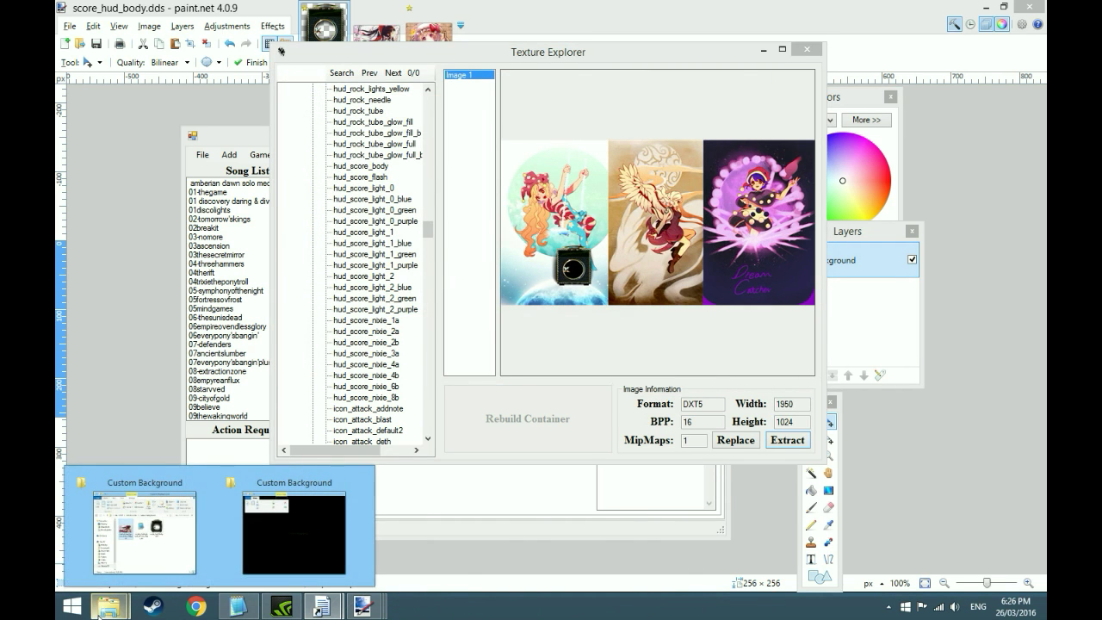
{"action": "left_click", "coordinate": [261, 552]}
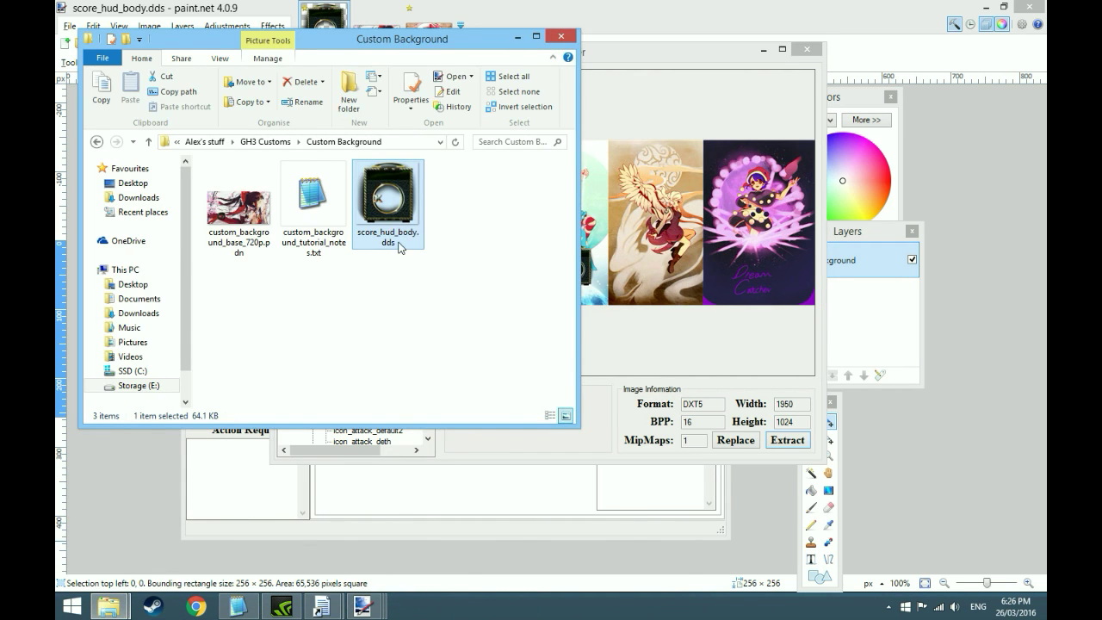
{"action": "left_click", "coordinate": [658, 22]}
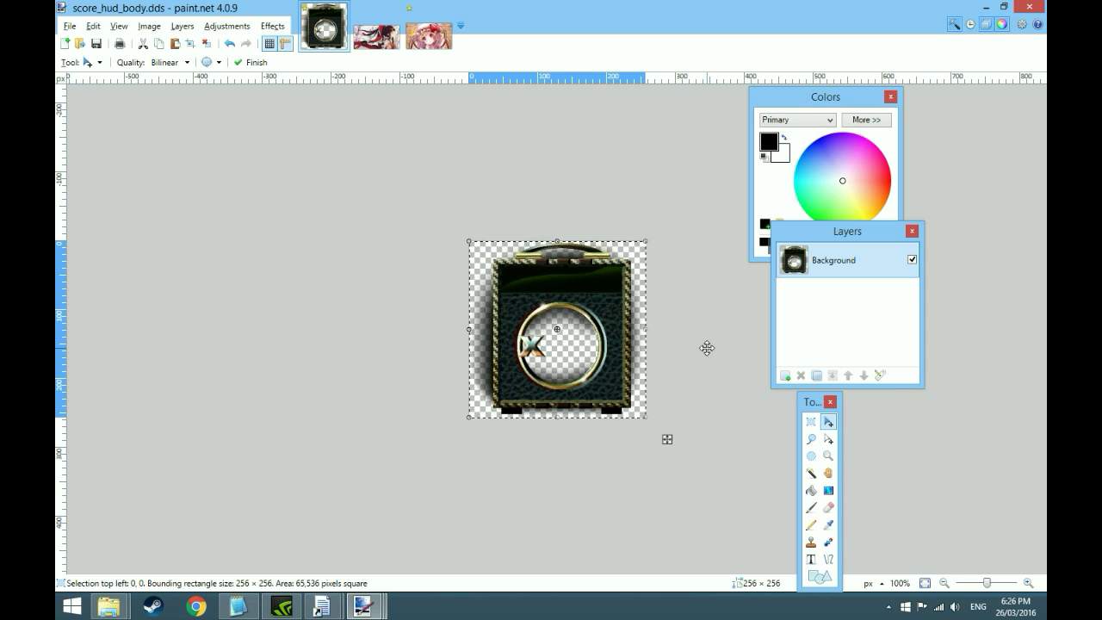
Resize the 8nZ75Mi_e.png image in paint.net to 1950 × 1024 pixels
{"action": "left_click", "coordinate": [428, 36]}
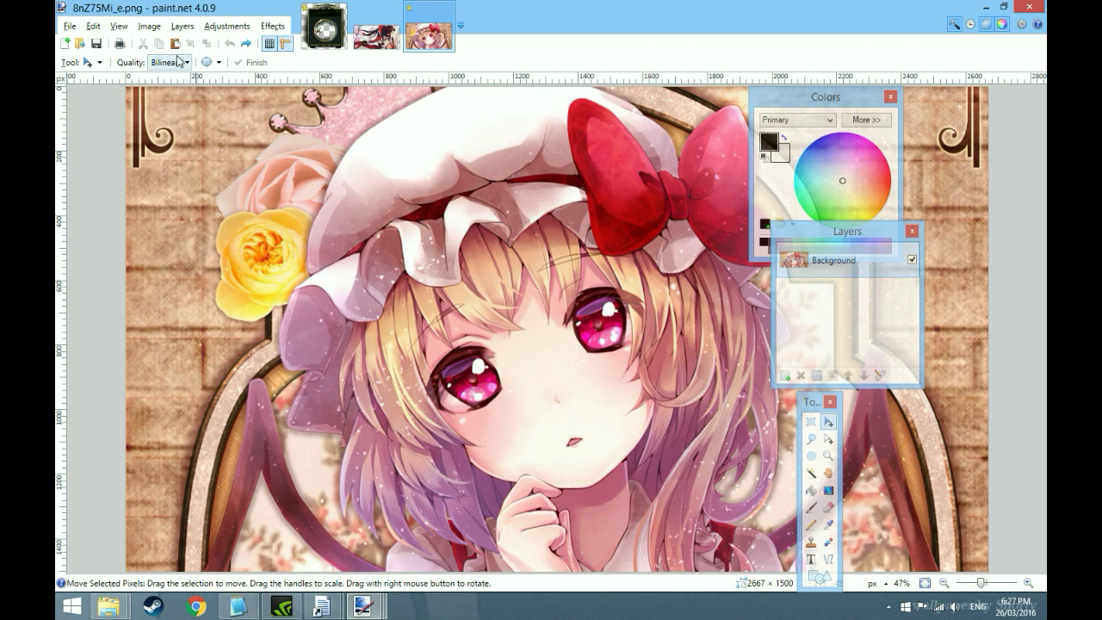
{"action": "left_click", "coordinate": [151, 26]}
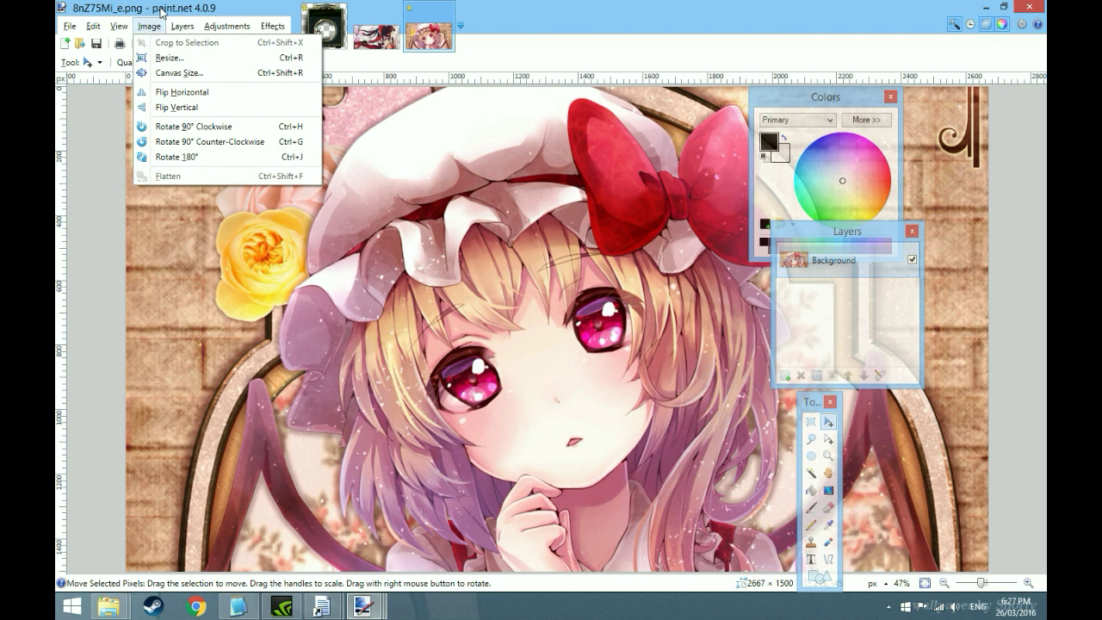
{"action": "left_click", "coordinate": [155, 28]}
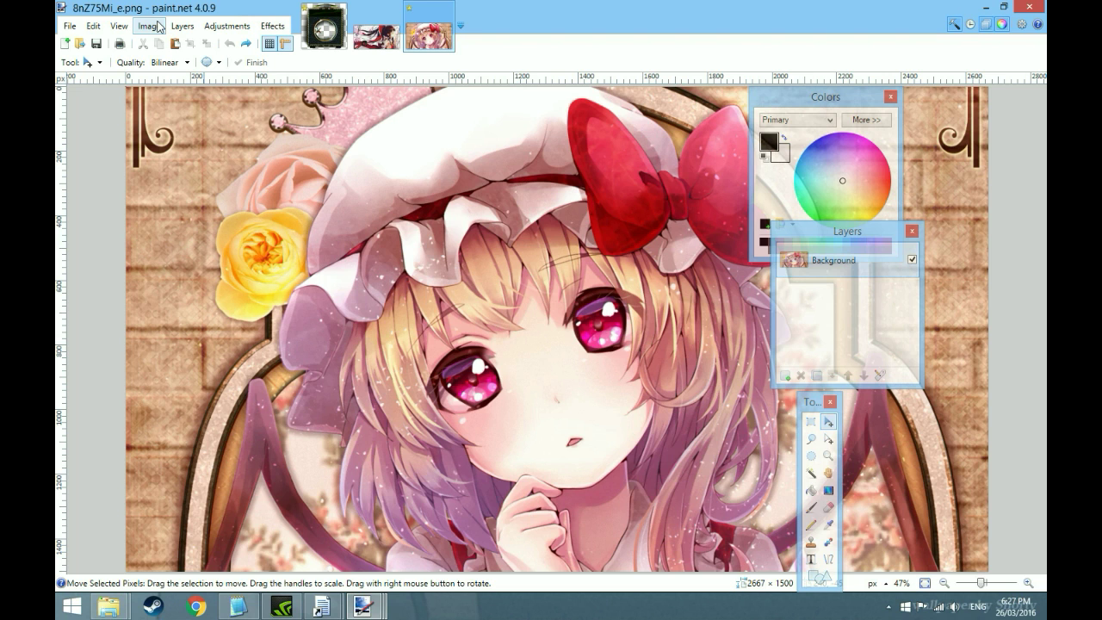
{"action": "left_click", "coordinate": [157, 26]}
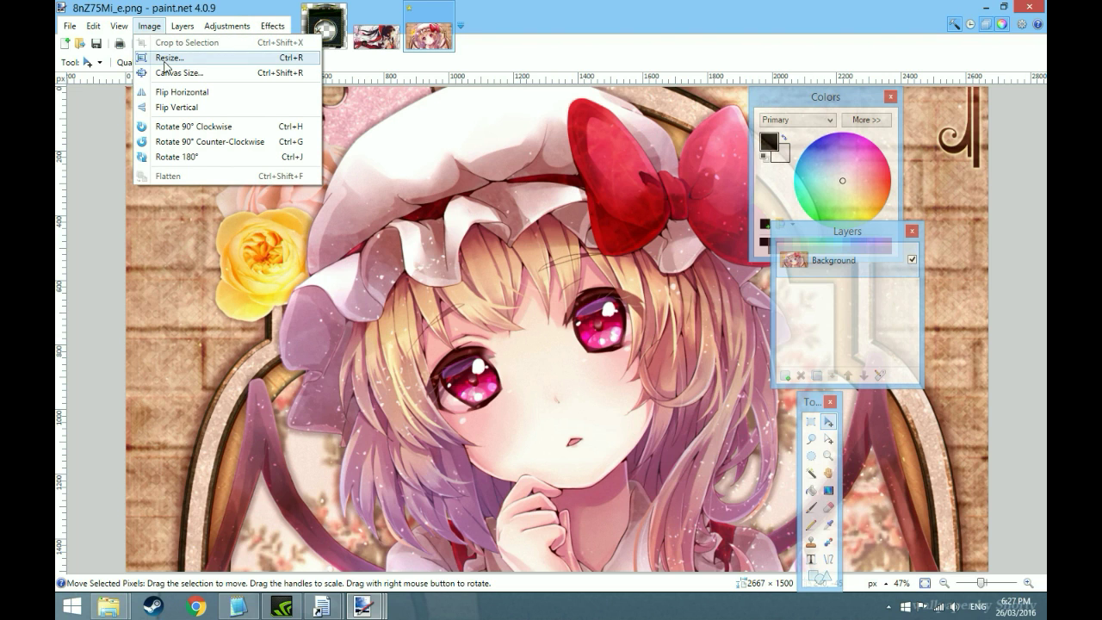
{"action": "left_click", "coordinate": [166, 59]}
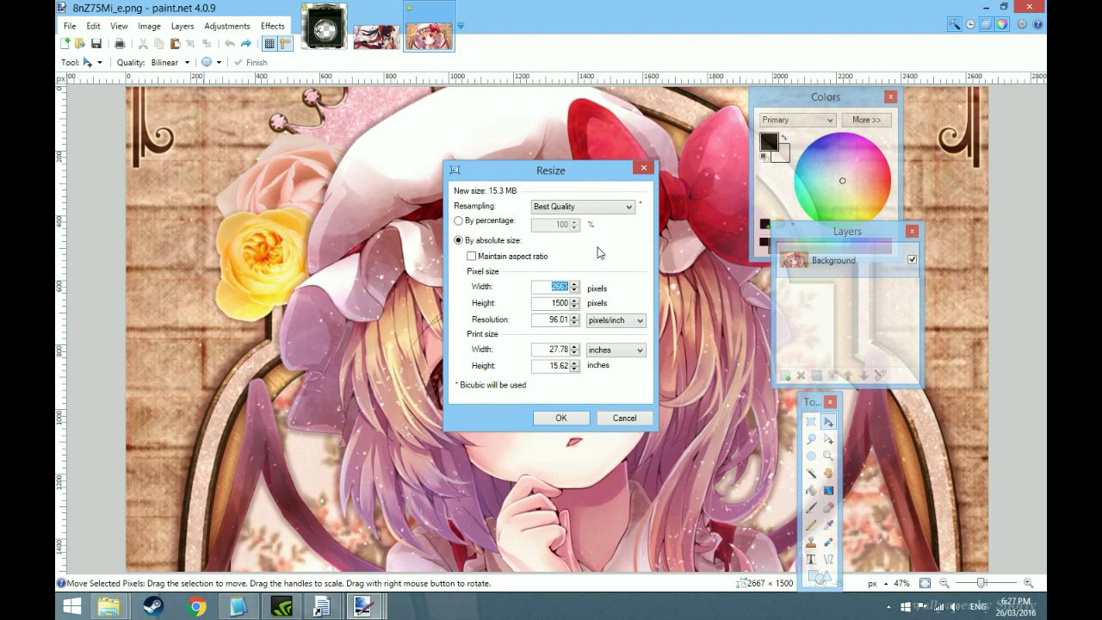
{"action": "type", "text": "1950"}
{"action": "key", "text": "Tab"}
{"action": "type", "text": "1024"}
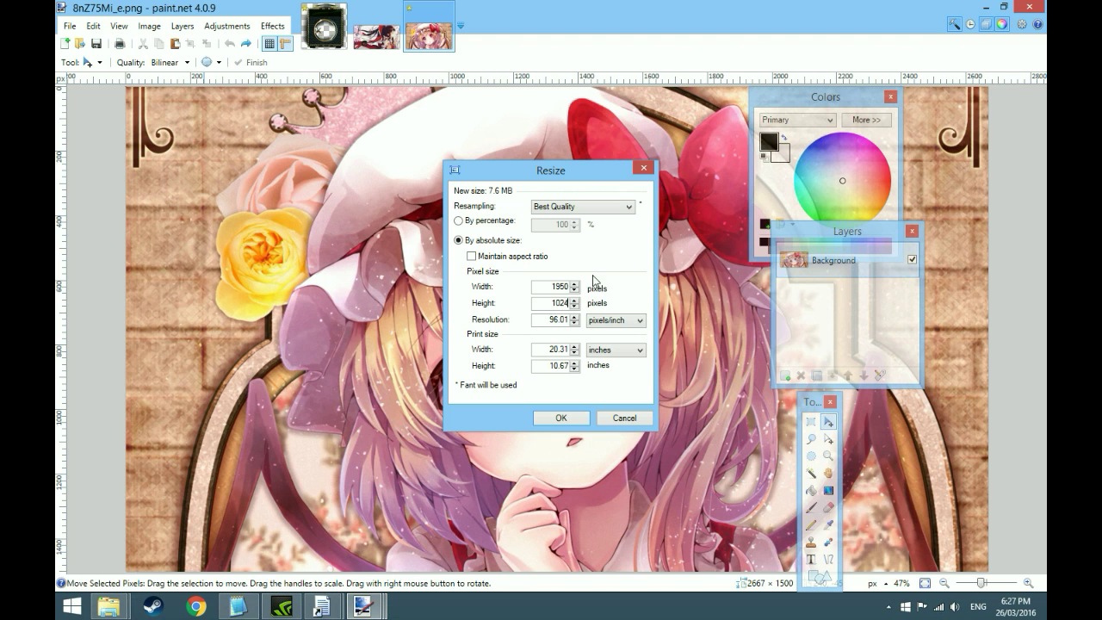
{"action": "left_click", "coordinate": [561, 418]}
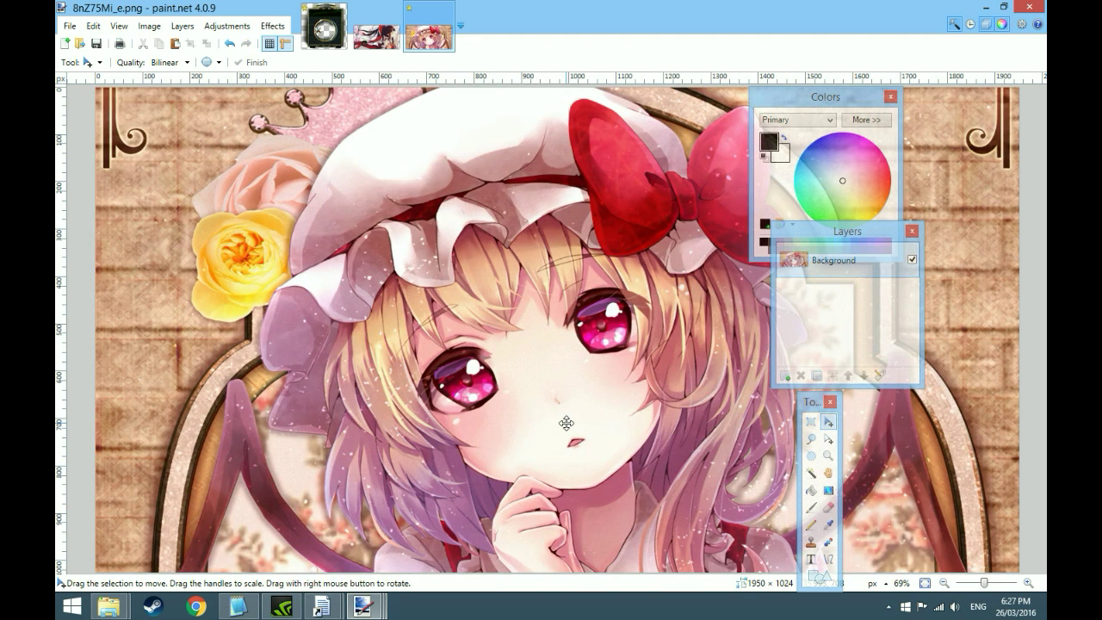
Paste the score_hud_body image onto a new layer of 8nZ75Mi_e.png and move it to about 372, 602
{"action": "key", "text": "ctrl+Tab"}
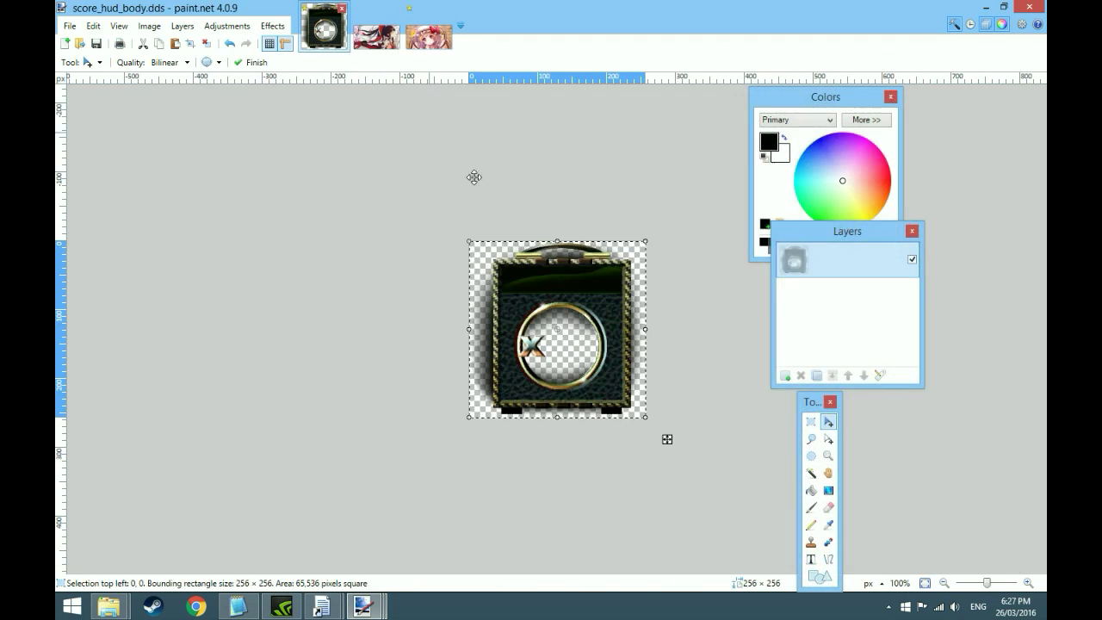
{"action": "left_click", "coordinate": [428, 36]}
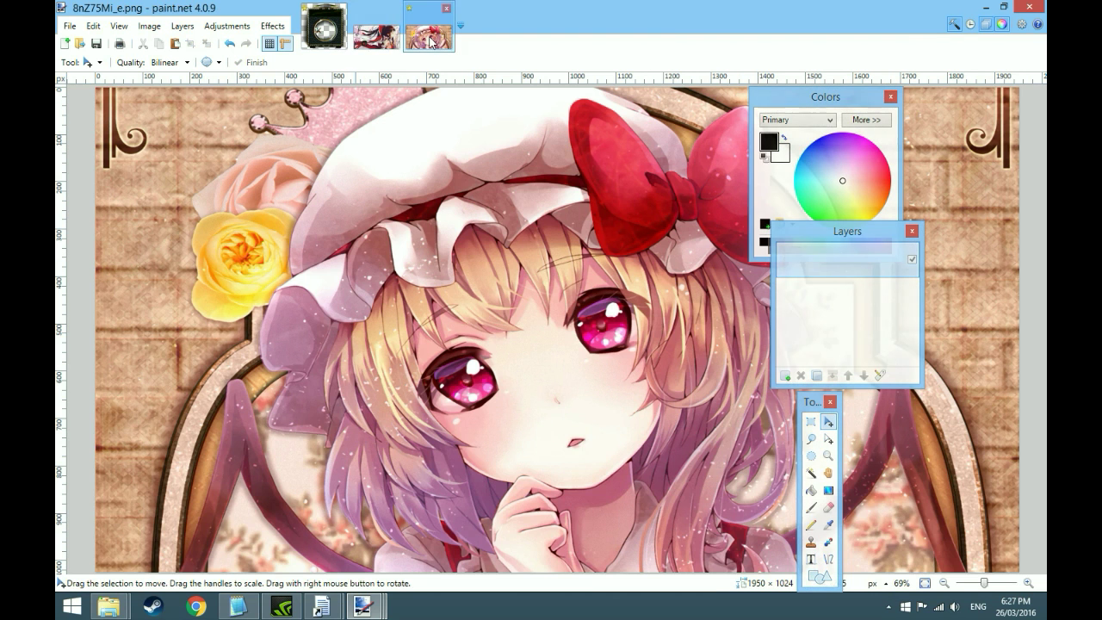
{"action": "left_click", "coordinate": [786, 375]}
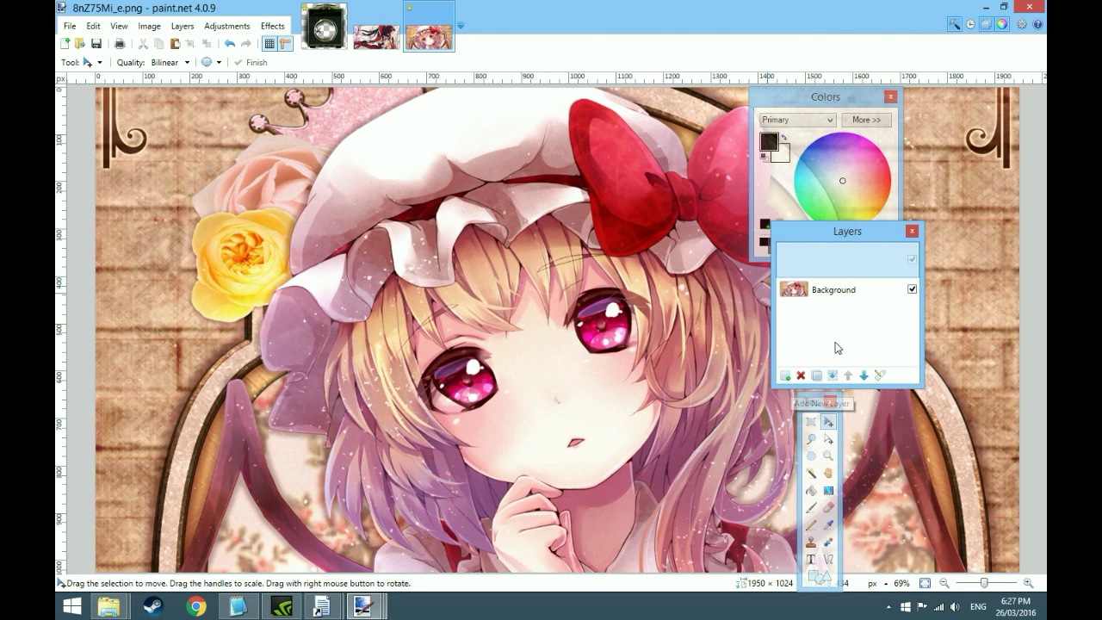
{"action": "key", "text": "ctrl+v"}
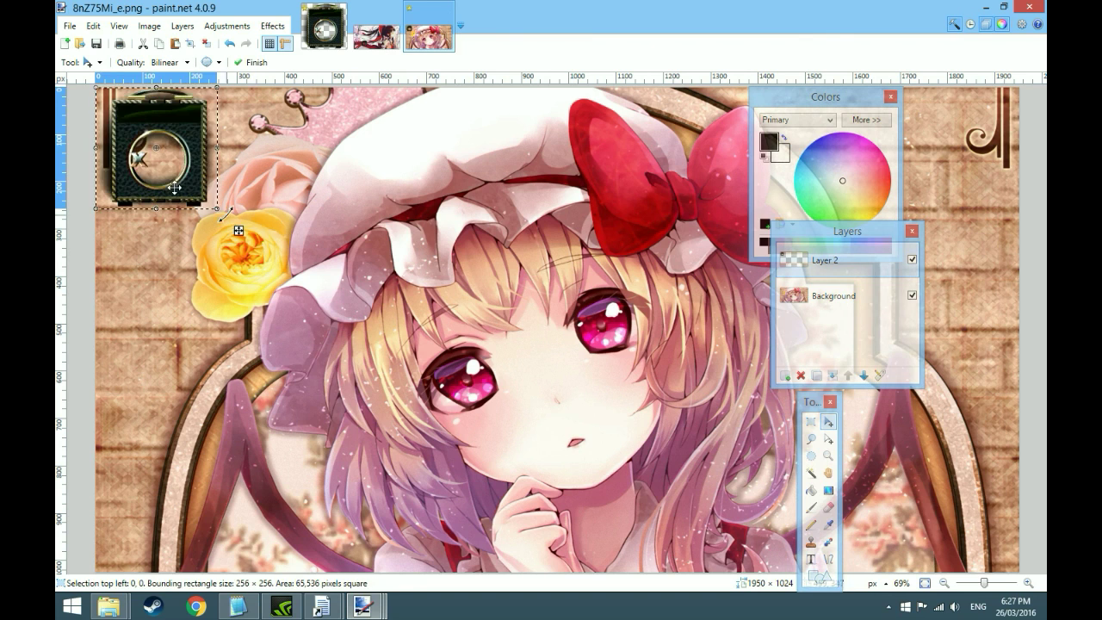
{"action": "left_click_drag", "start_coordinate": [166, 99], "coordinate": [422, 386]}
{"action": "left_click_drag", "start_coordinate": [493, 520], "coordinate": [414, 515]}
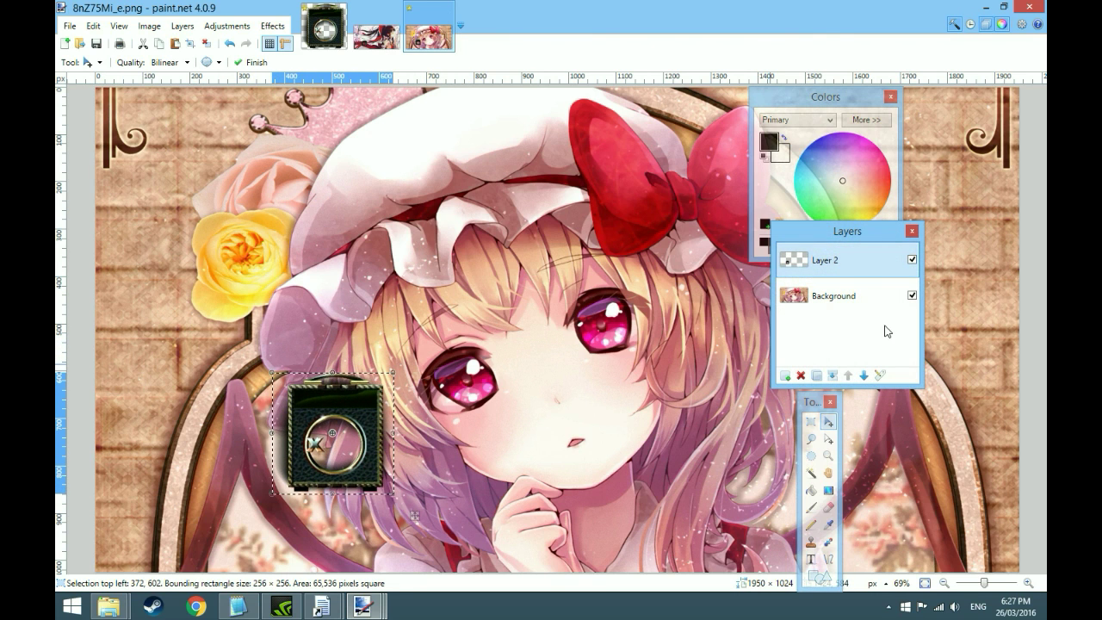
{"action": "left_click", "coordinate": [69, 26]}
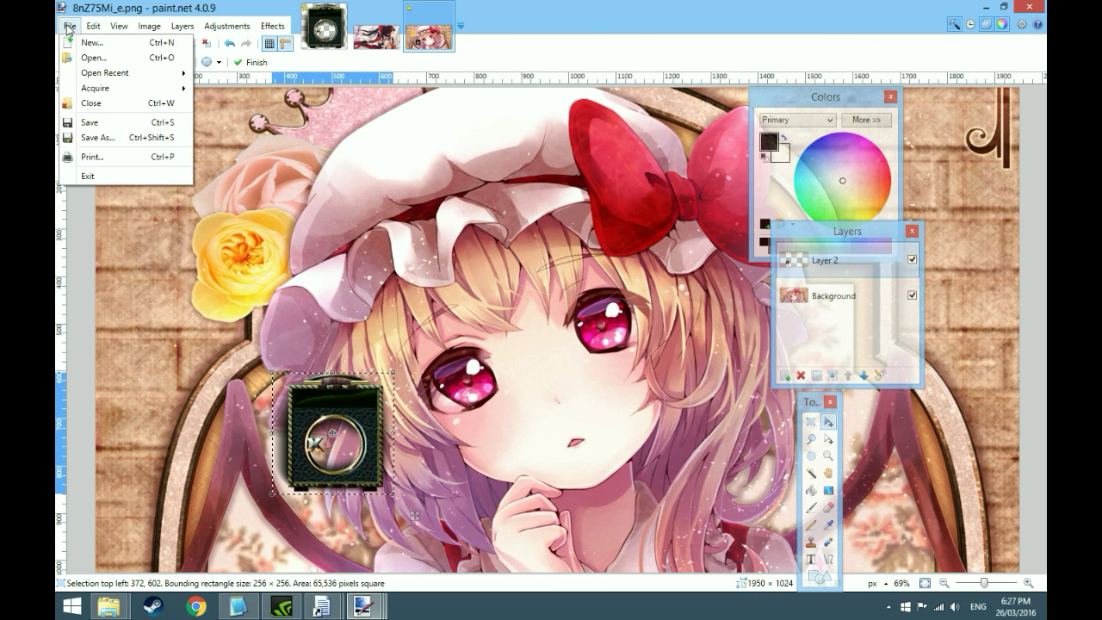
{"action": "left_click", "coordinate": [109, 141]}
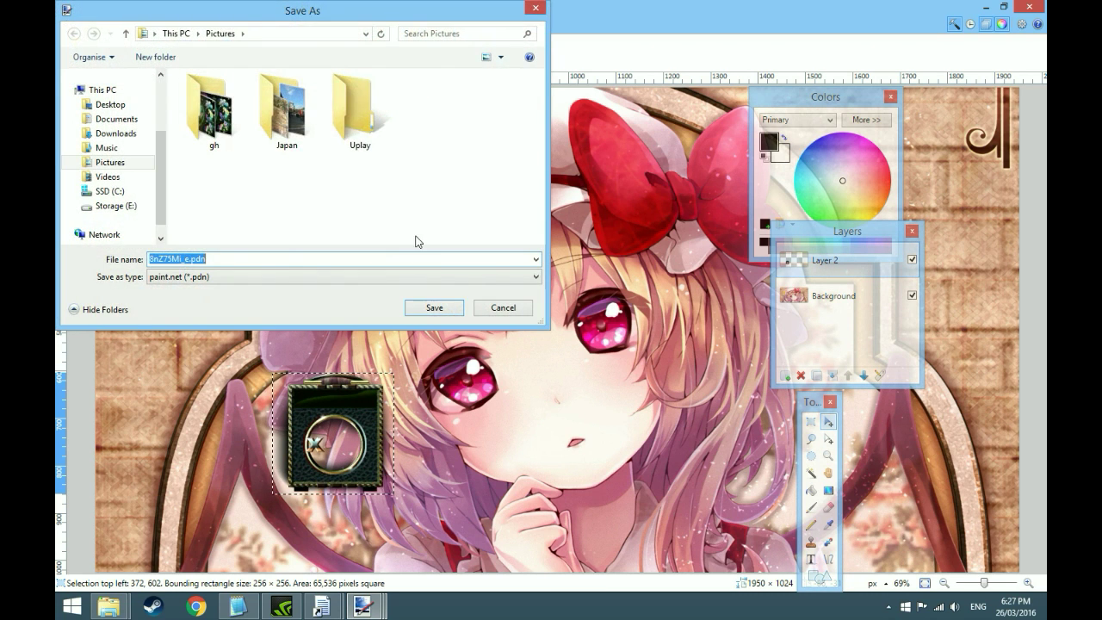
{"action": "left_click_drag", "start_coordinate": [211, 263], "coordinate": [191, 264]}
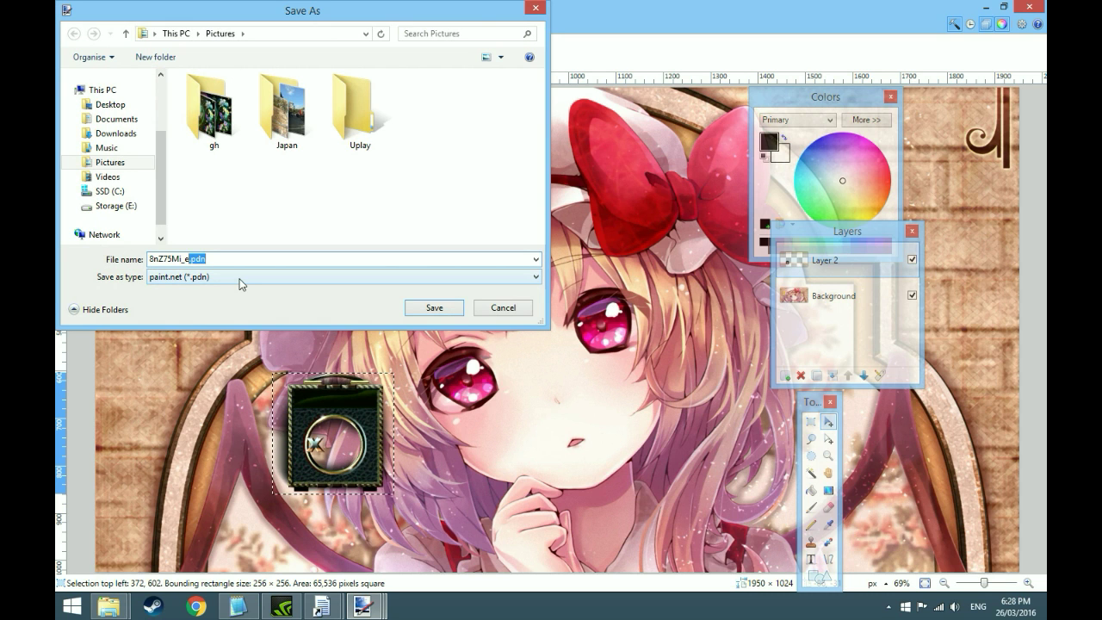
{"action": "left_click", "coordinate": [489, 309]}
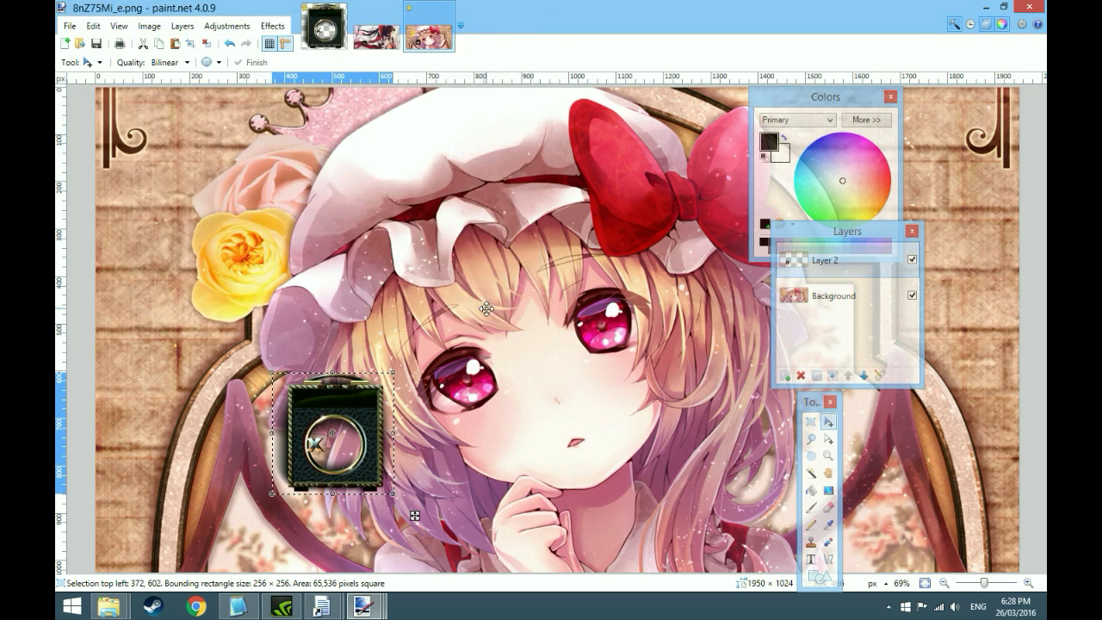
Move the pasted score body to about 351, 605 in 8nZ75Mi_e.png, comparing its placement with custom_background_base_720p.pdn
{"action": "mouse_move", "coordinate": [366, 409]}
{"action": "left_mouse_down"}
{"action": "mouse_move", "coordinate": [352, 376]}
{"action": "mouse_move", "coordinate": [340, 407]}
{"action": "mouse_move", "coordinate": [352, 397]}
{"action": "left_mouse_up"}
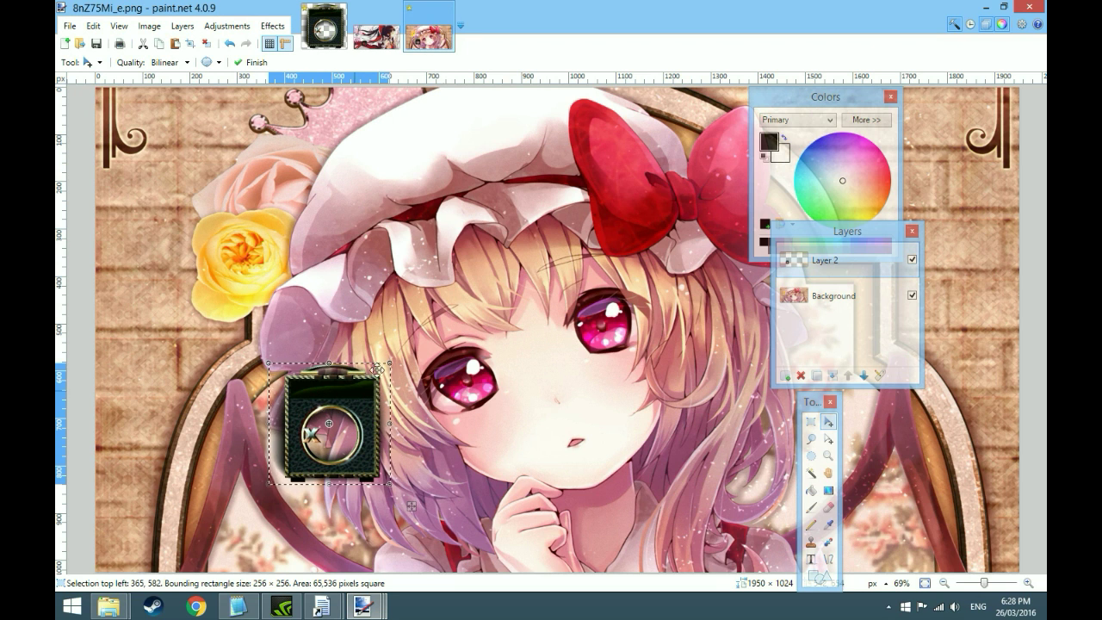
{"action": "left_click", "coordinate": [377, 26]}
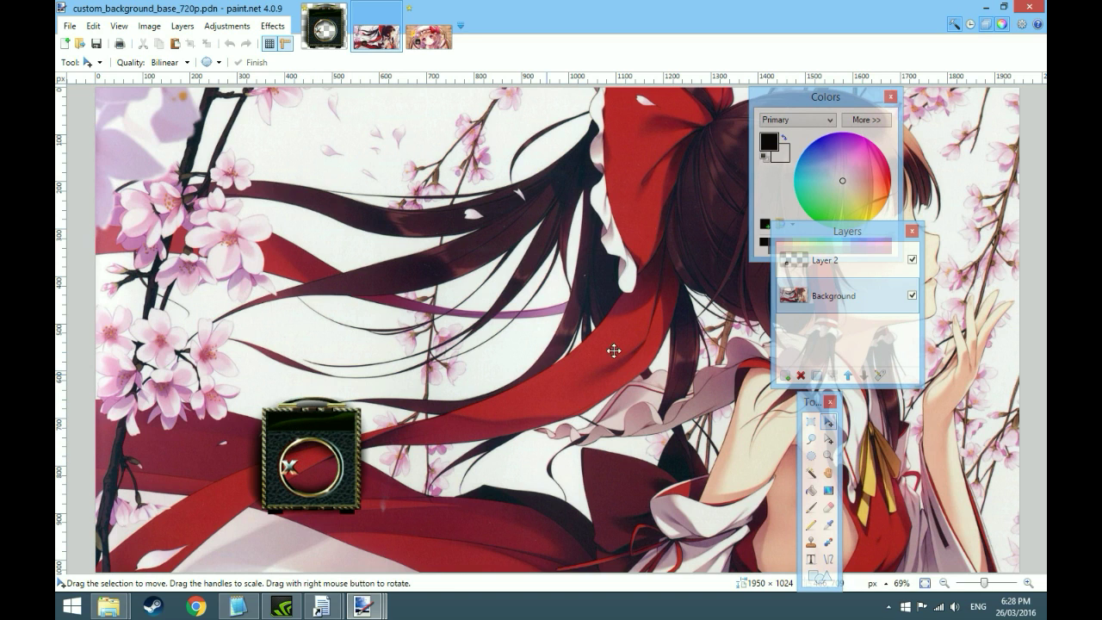
{"action": "left_click", "coordinate": [851, 264]}
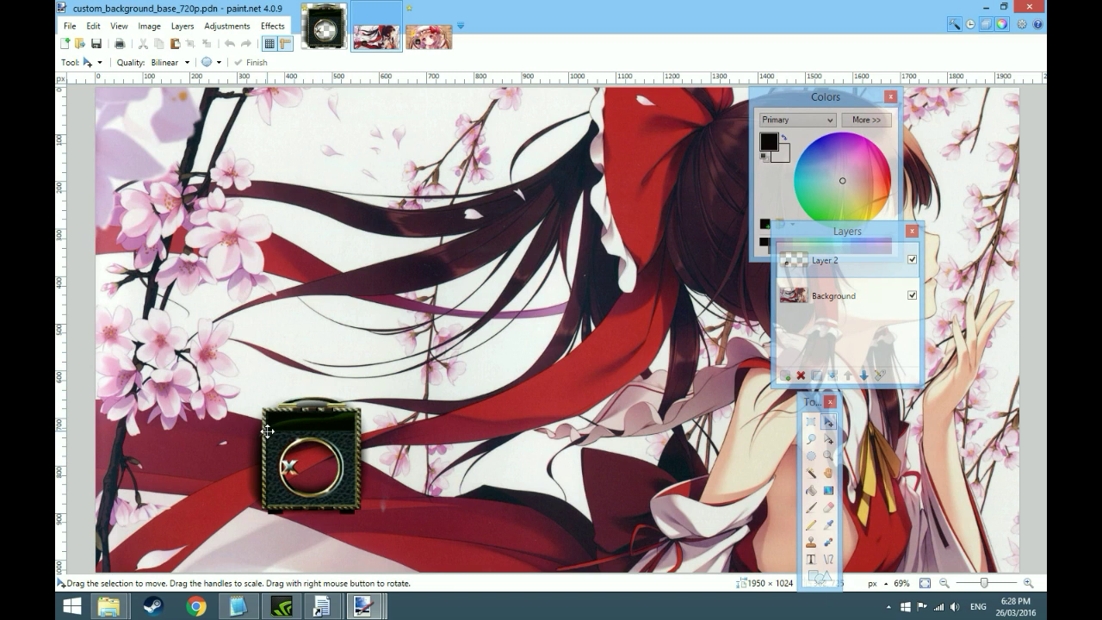
{"action": "left_click", "coordinate": [435, 52]}
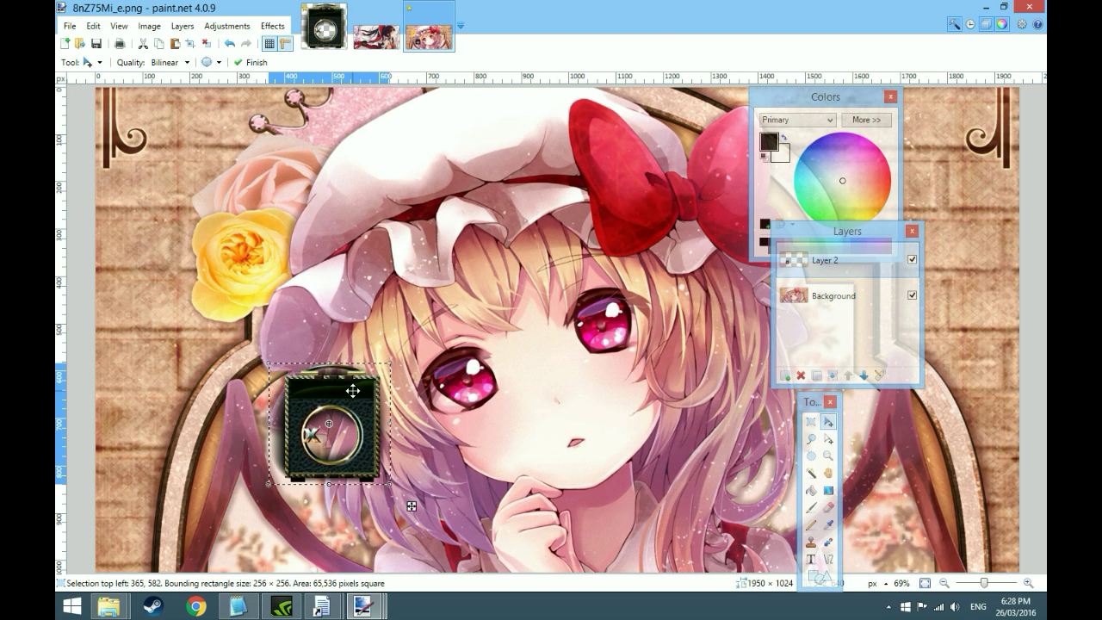
{"action": "left_click_drag", "start_coordinate": [353, 391], "coordinate": [351, 405]}
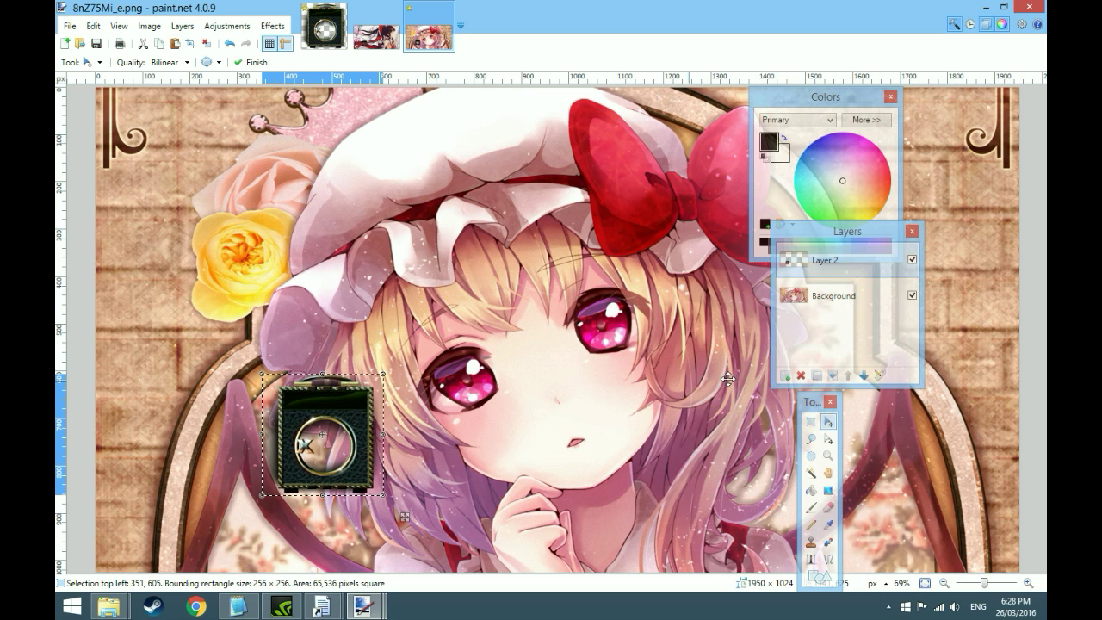
Delete a rectangular area about 155 × 182 pixels from the Background layer behind the score body
{"action": "left_click", "coordinate": [850, 297]}
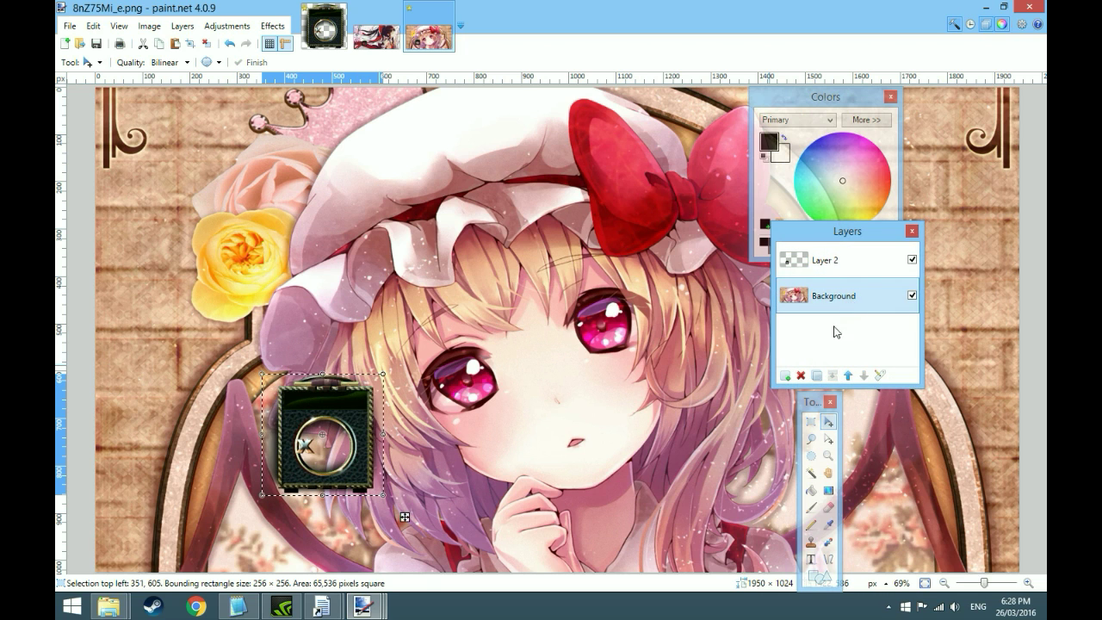
{"action": "left_click", "coordinate": [810, 421]}
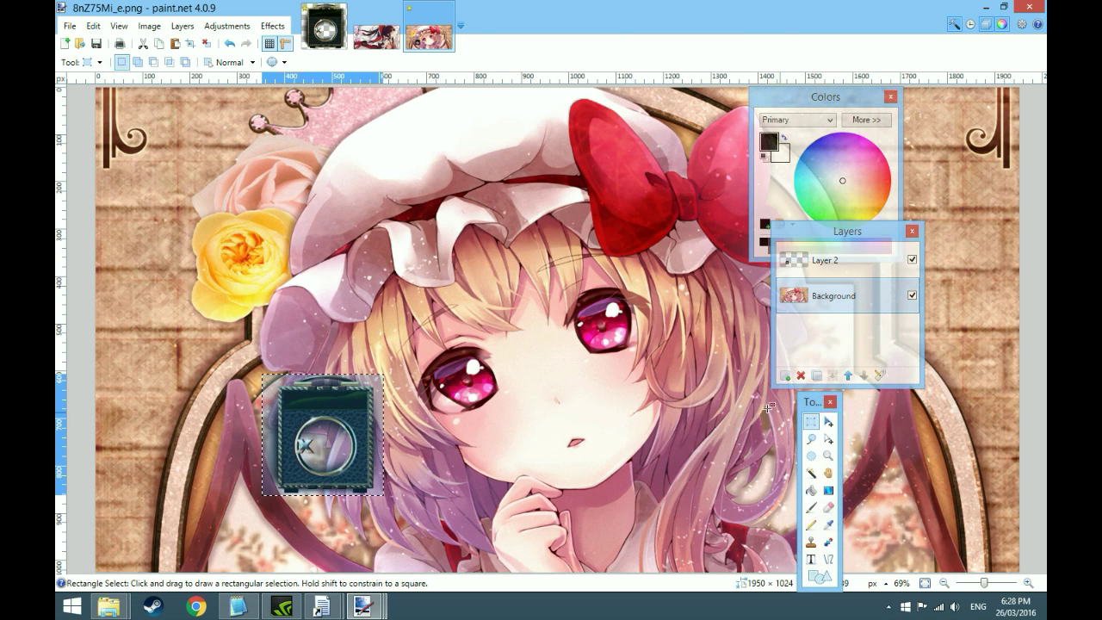
{"action": "left_click_drag", "start_coordinate": [293, 396], "coordinate": [365, 483]}
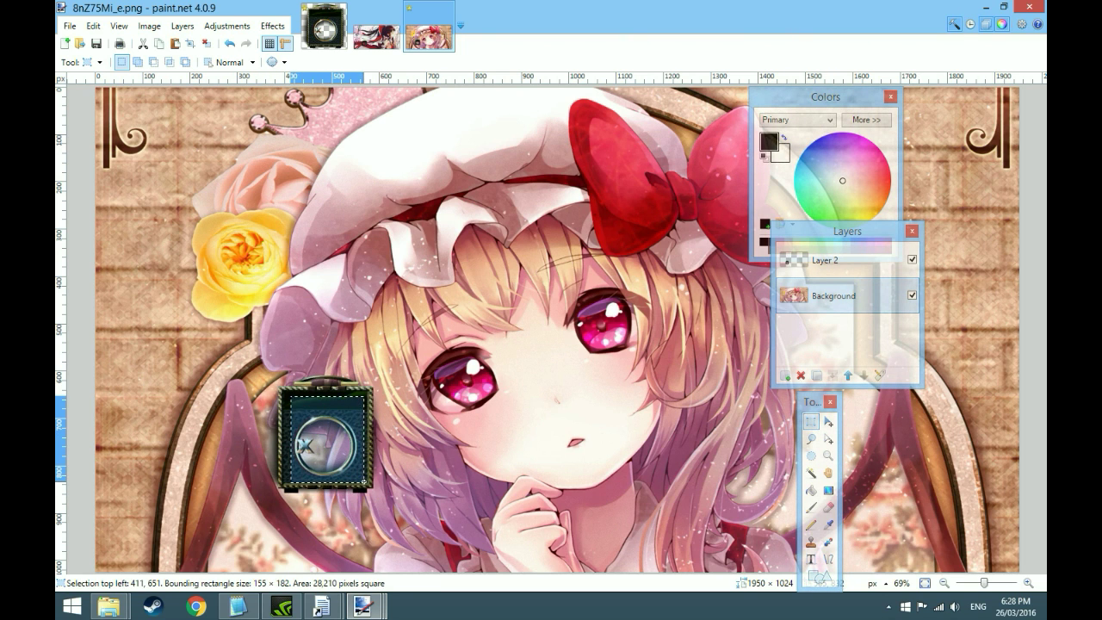
{"action": "key", "text": "Delete"}
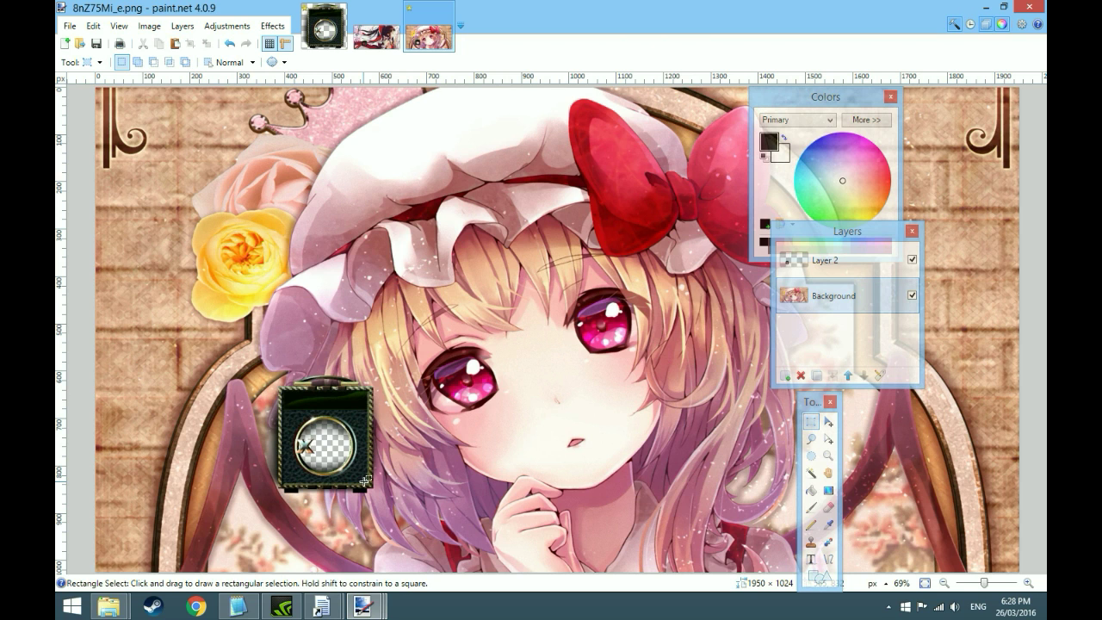
View the Save As dialog for the image, cancel it, and undo the deletion on the Background layer
{"action": "left_click", "coordinate": [69, 26]}
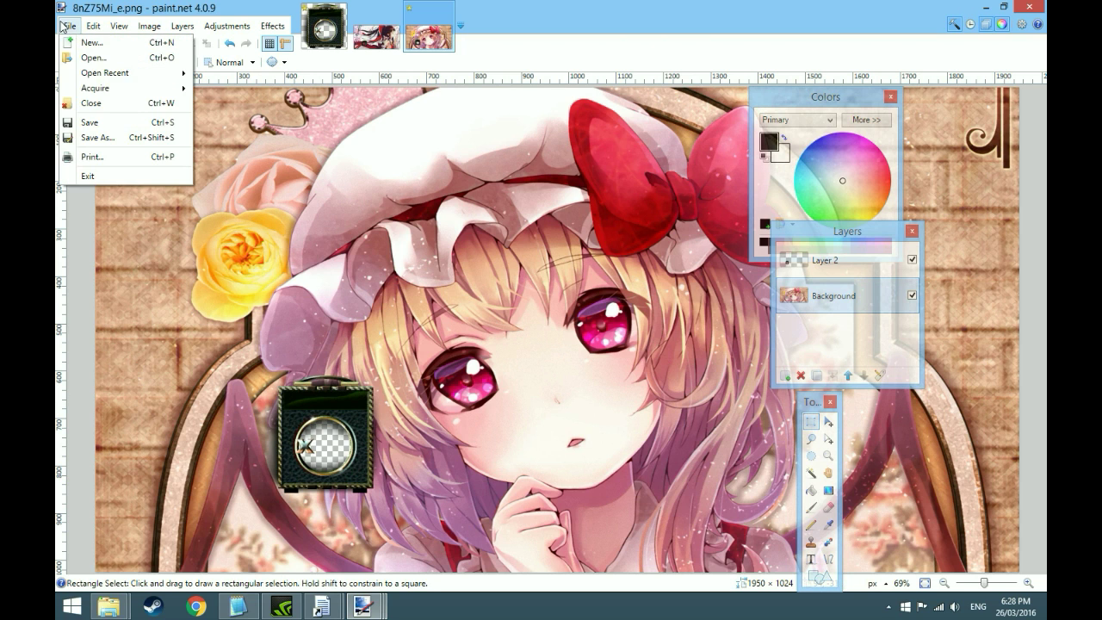
{"action": "left_click", "coordinate": [93, 139]}
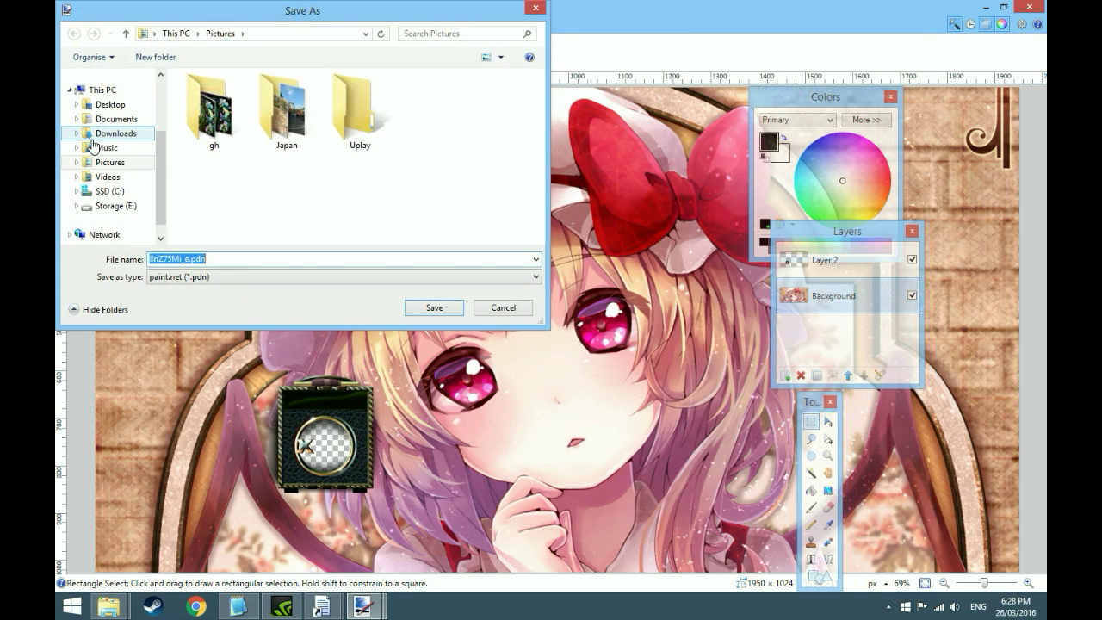
{"action": "left_click", "coordinate": [504, 307]}
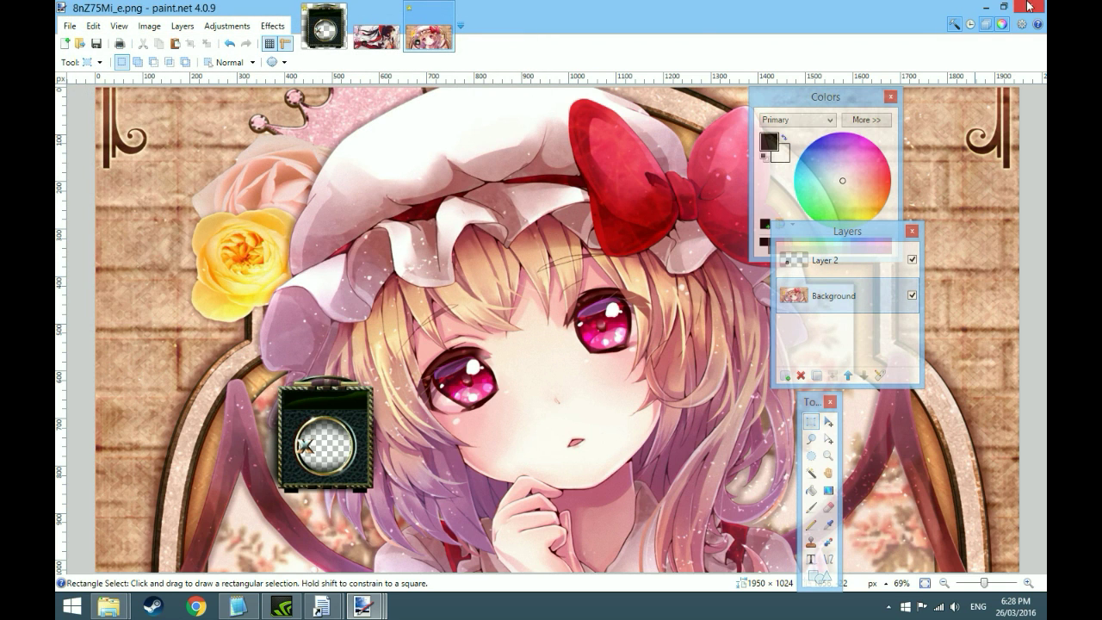
{"action": "mouse_move", "coordinate": [445, 11]}
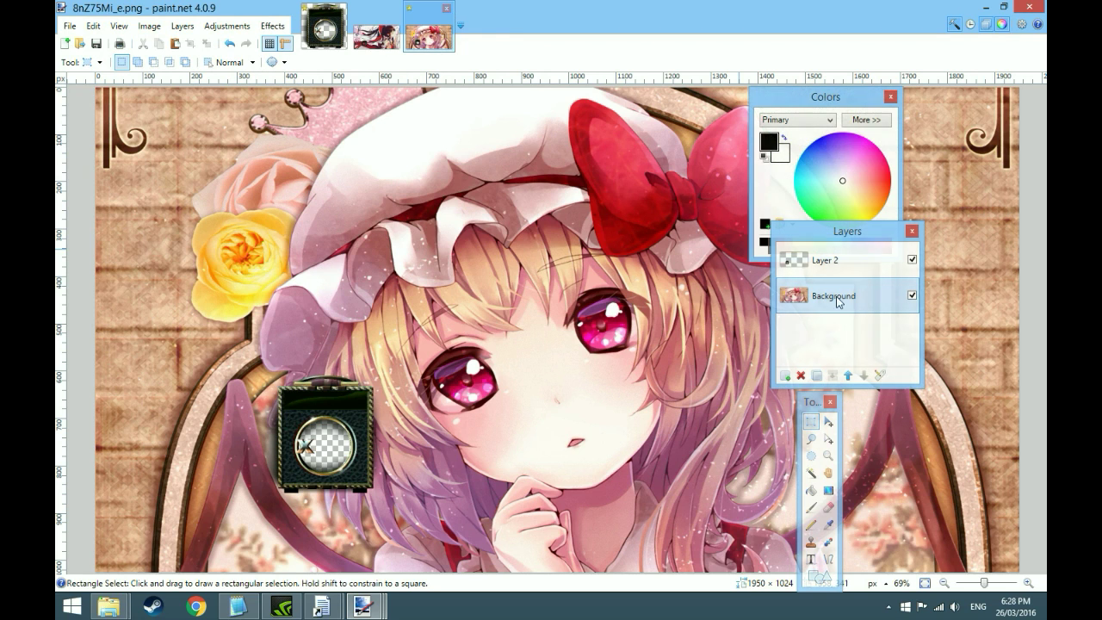
{"action": "key", "text": "ctrl+z"}
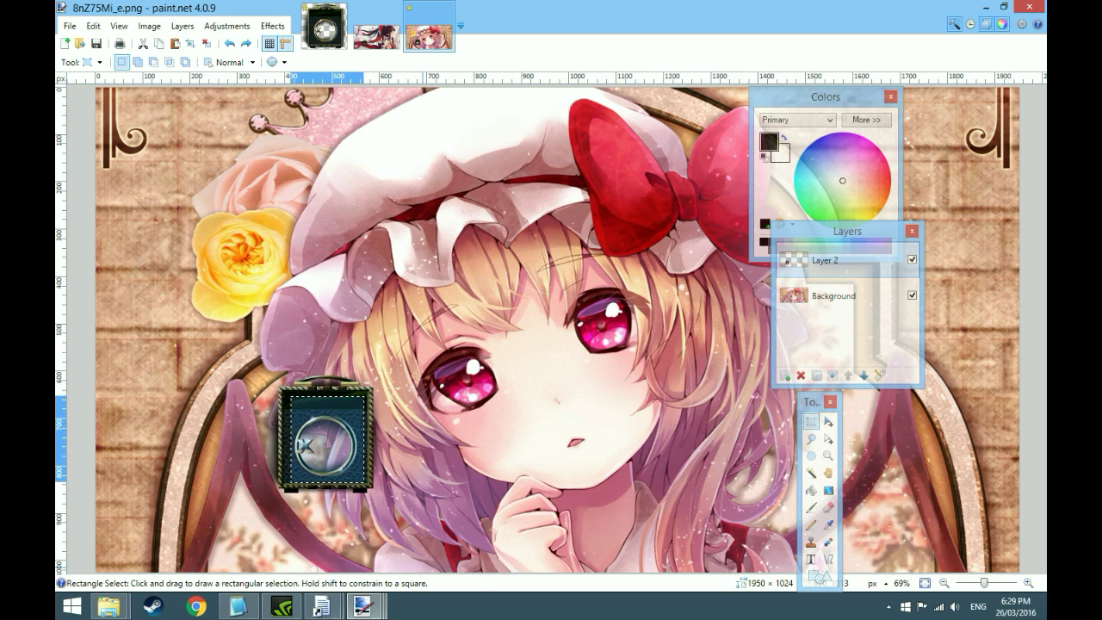
Switch to the Texture Explorer window in Queen Bee
{"action": "mouse_move", "coordinate": [321, 607]}
{"action": "left_click", "coordinate": [383, 545]}
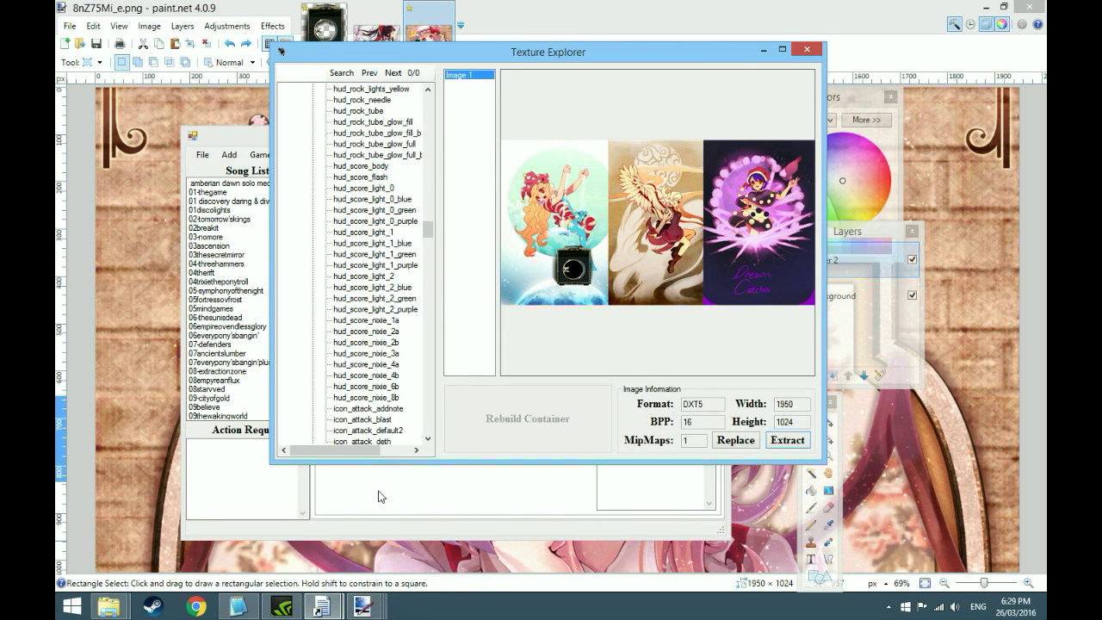